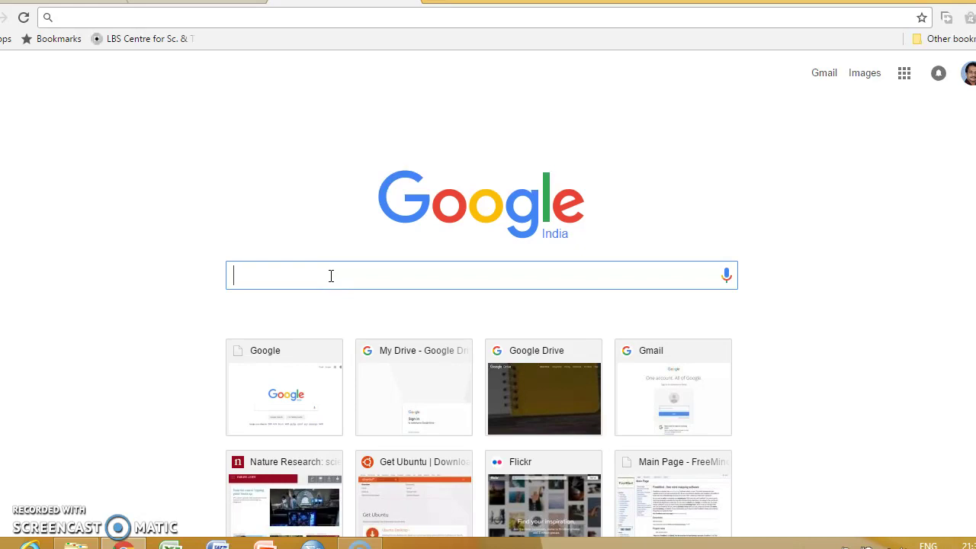
- Search Google for "what is meant by raspberry pi"
text(Wha)
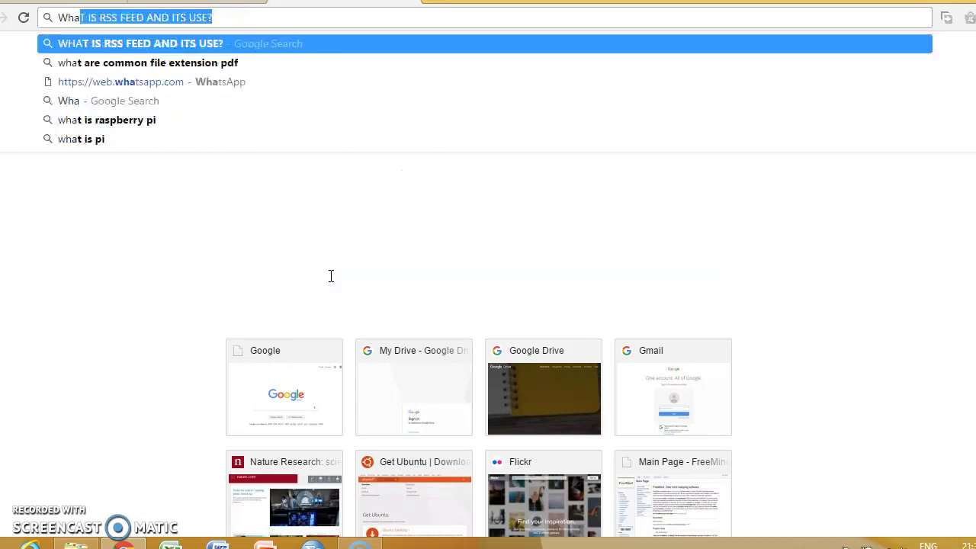
text(t is me)
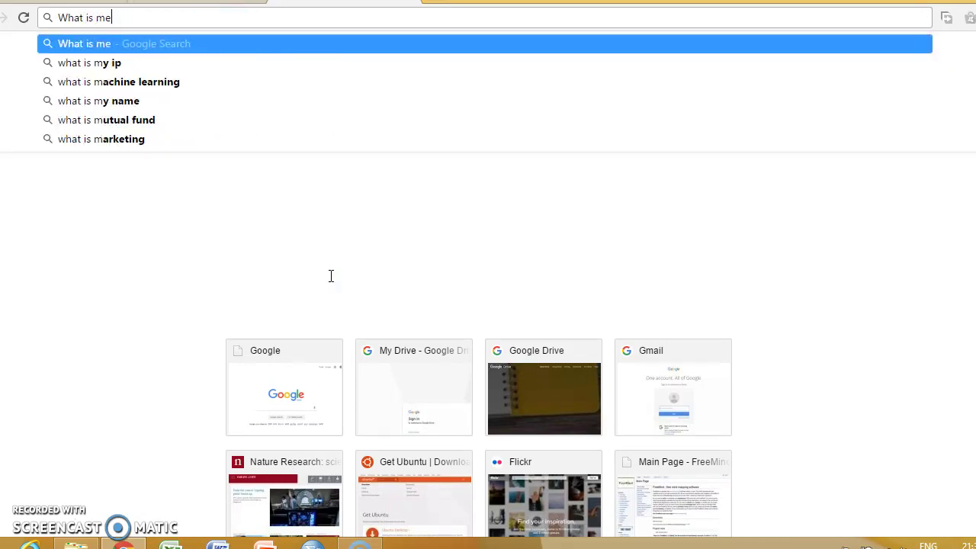
text(an by r)
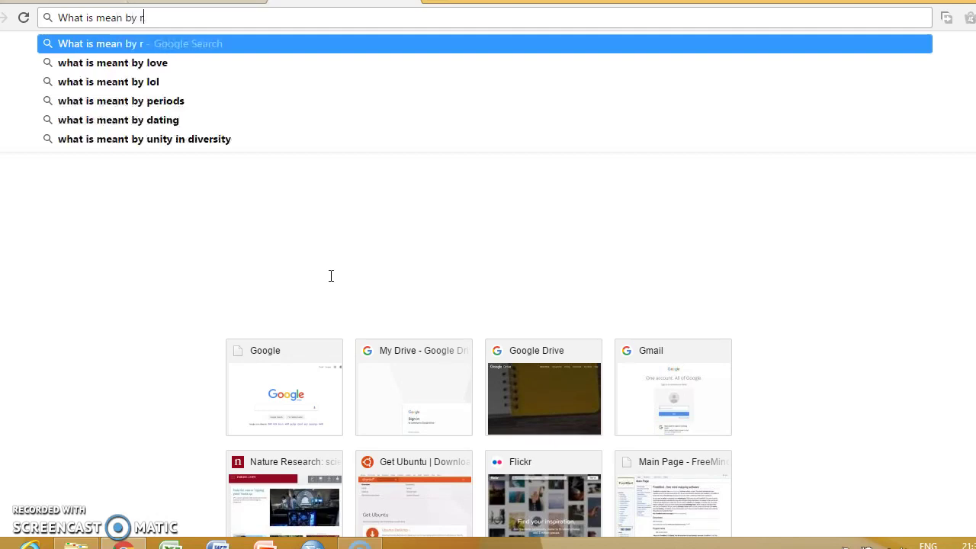
text(ha)
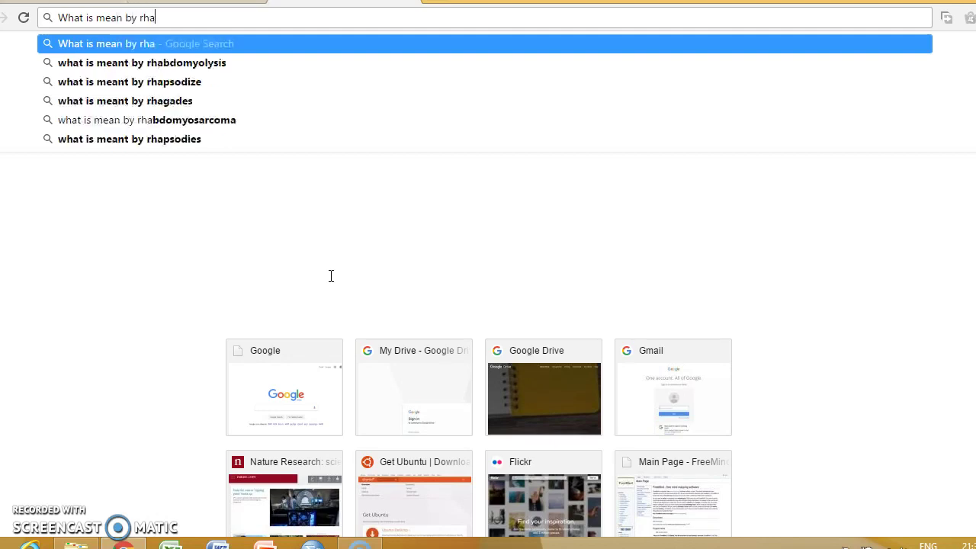
text(pherr)
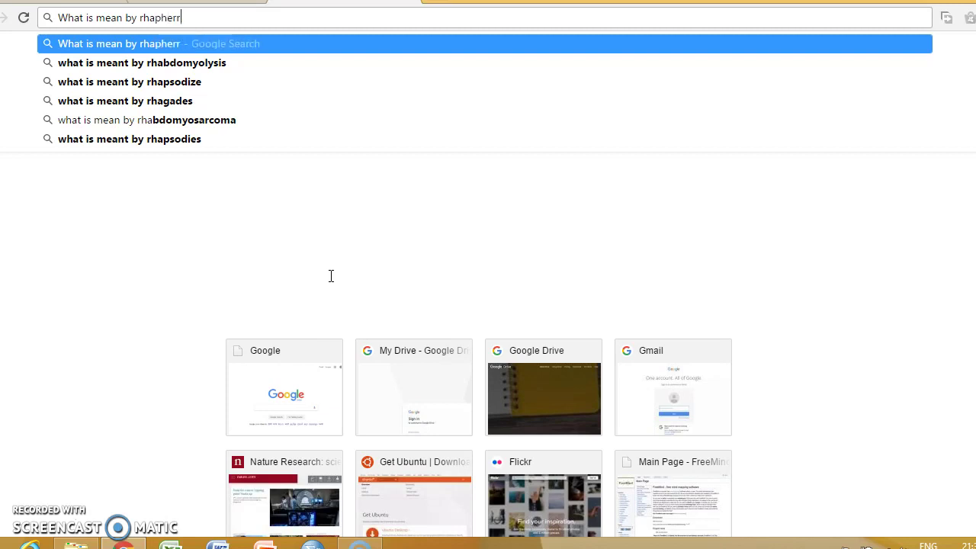
text(y pi)
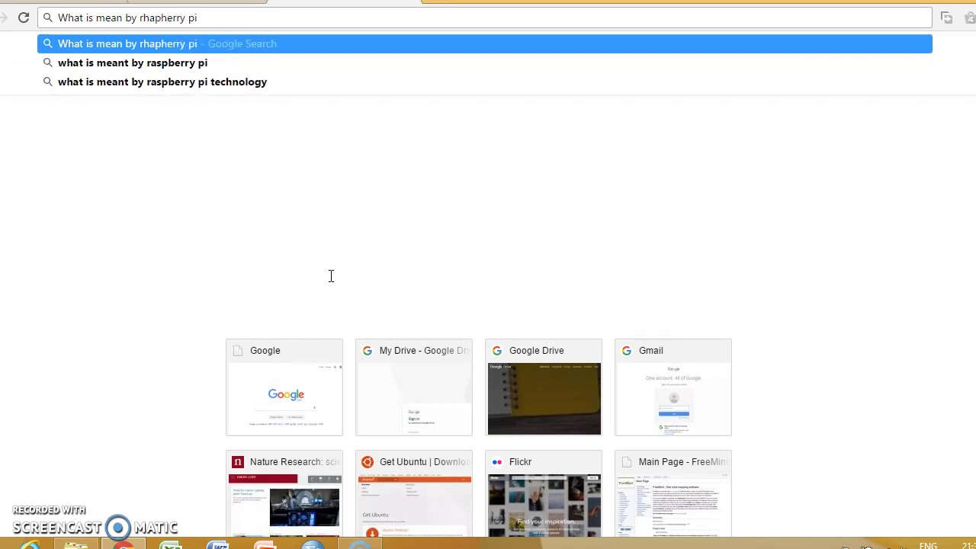
click(157, 64)
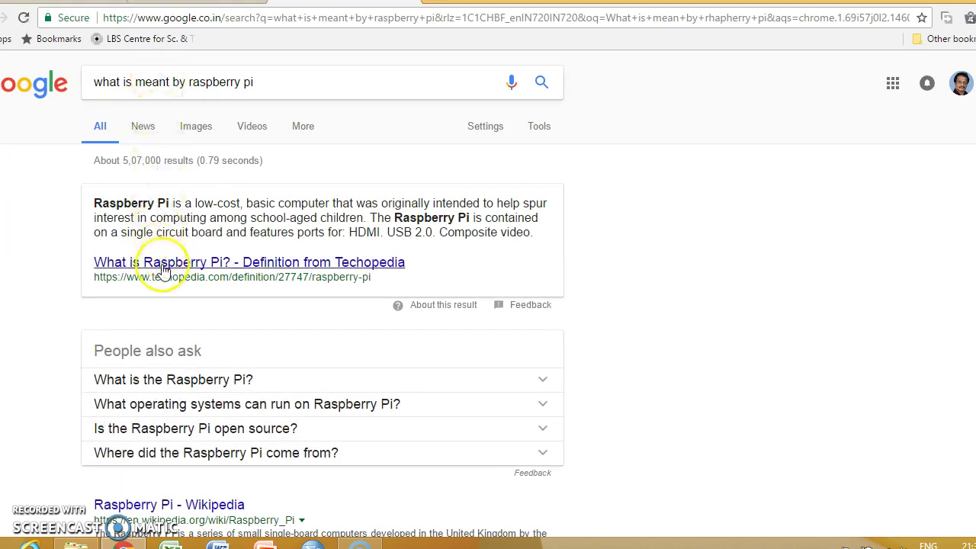
- Extend the search query to "what is meant by raspberry pi pdf" and run it
scroll(163, 271, down, 3)
scroll(157, 272, up, 3)
click(319, 82)
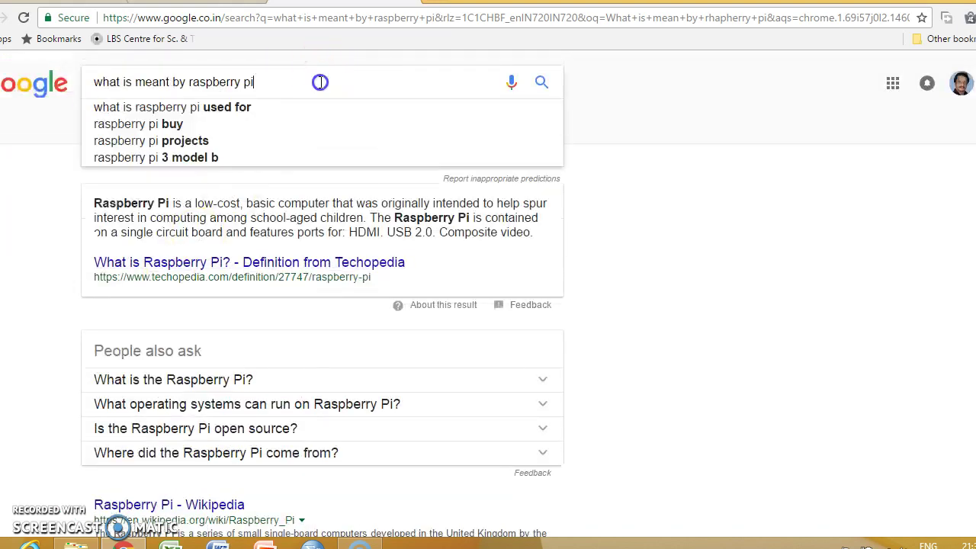
text(pdf)
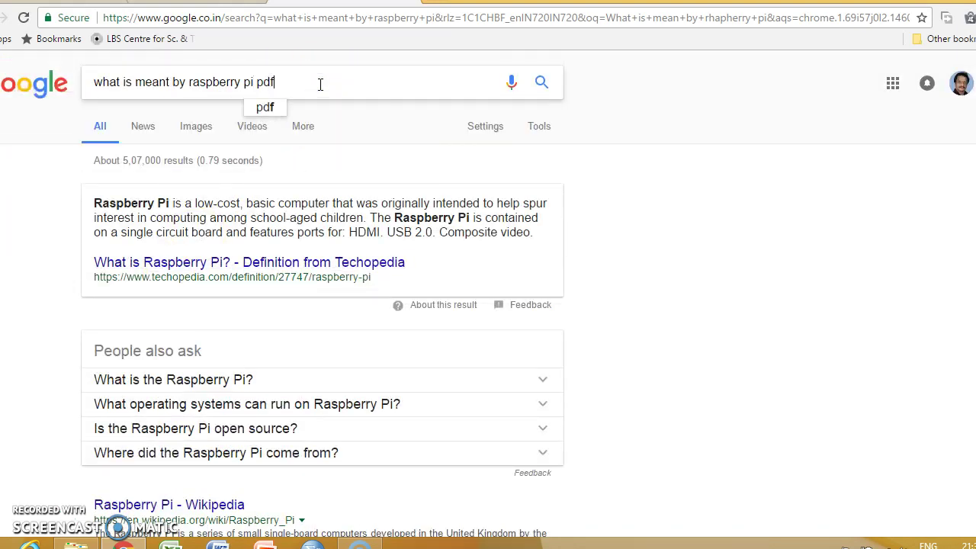
click(332, 82)
key(Return)
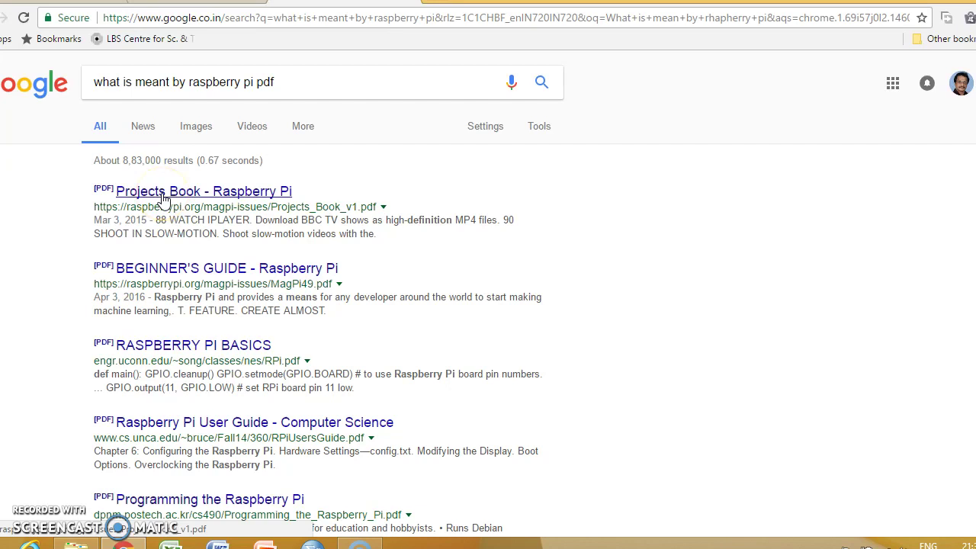
- Open the "Projects Book - Raspberry Pi" PDF from the search results
right_click(163, 199)
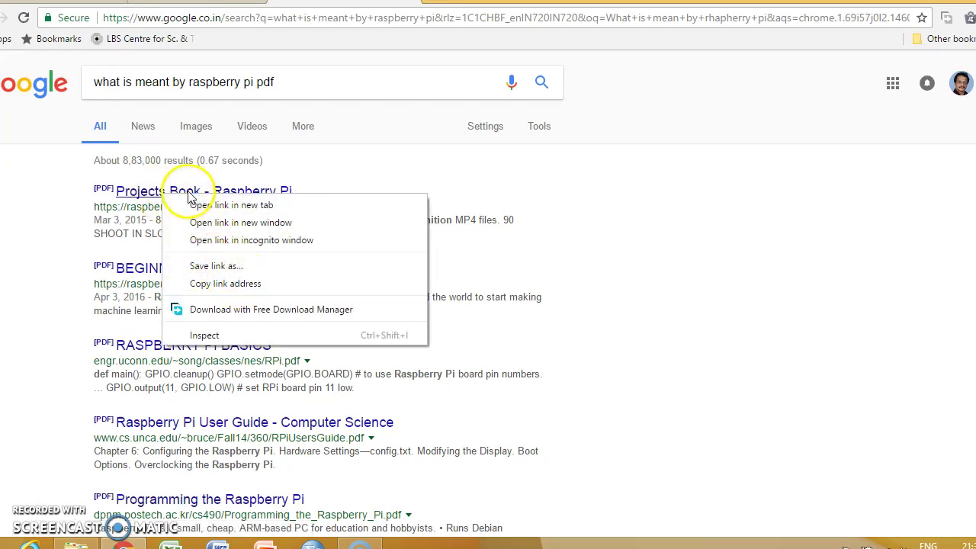
click(388, 190)
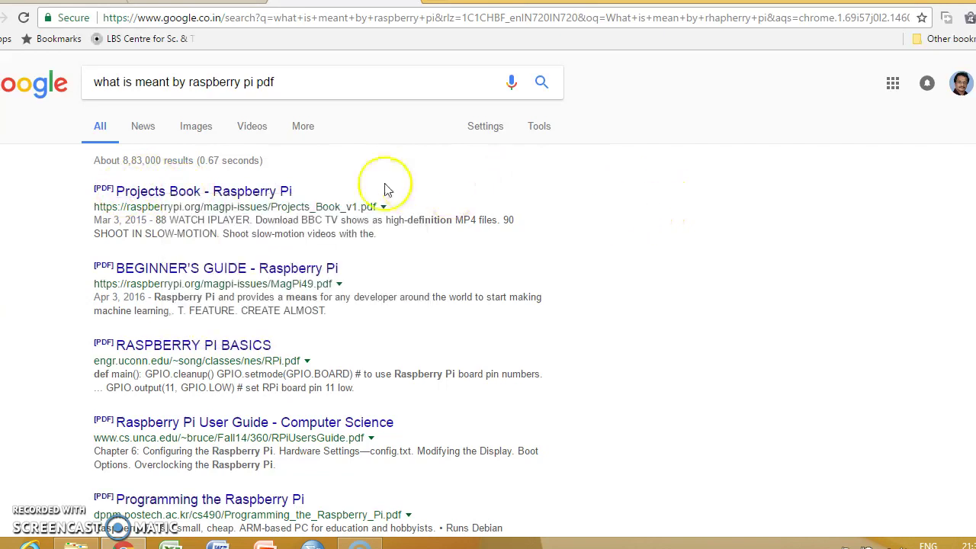
click(279, 195)
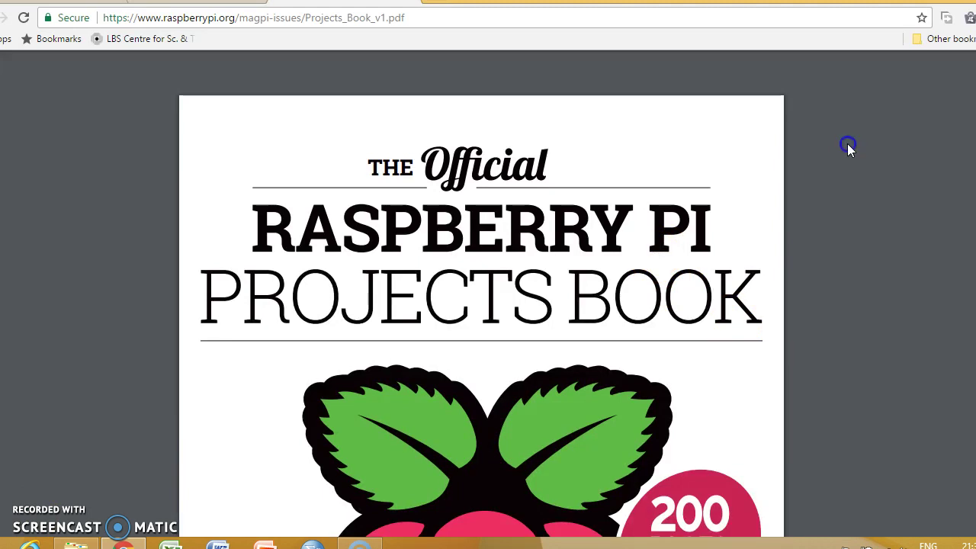
- Download the Projects Book PDF into the NCERT ICT folder inside Documents
click(870, 69)
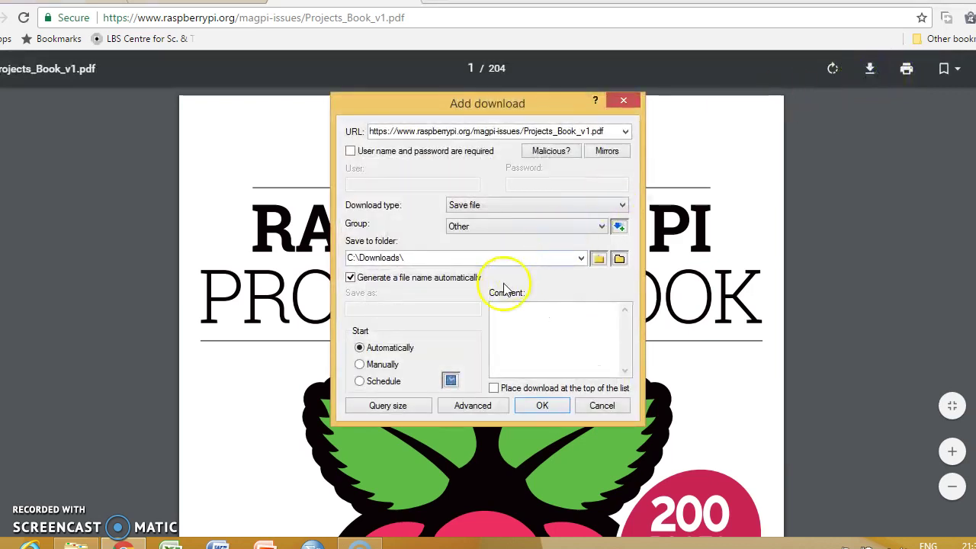
click(598, 259)
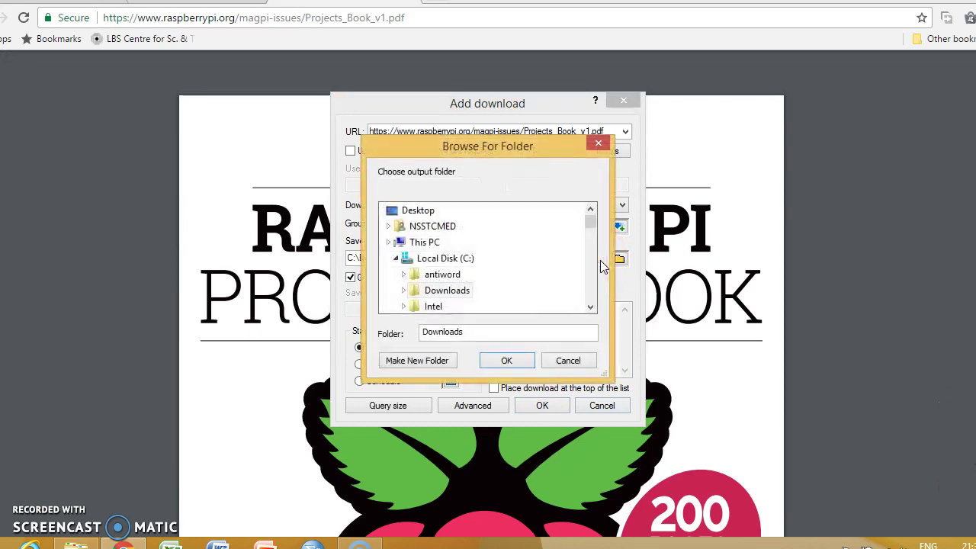
click(411, 216)
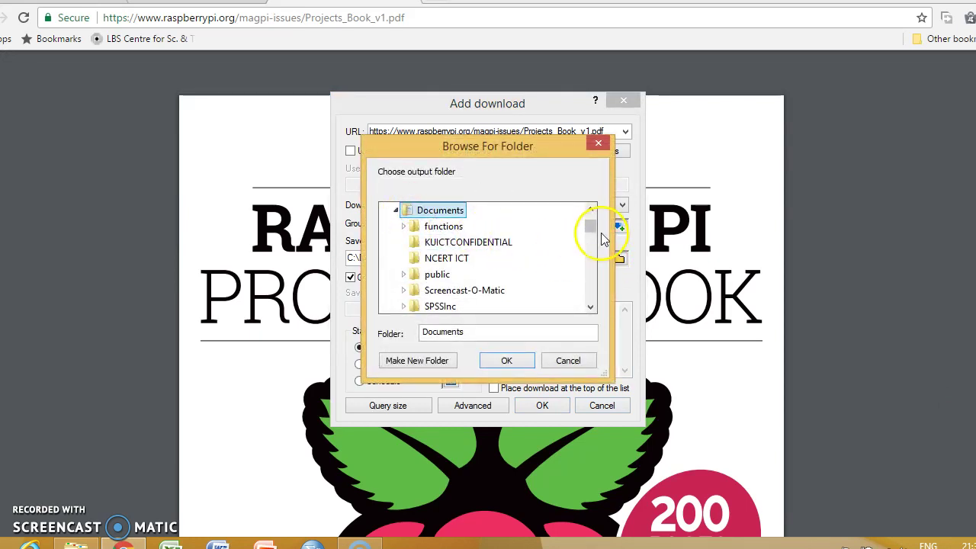
click(450, 259)
click(509, 361)
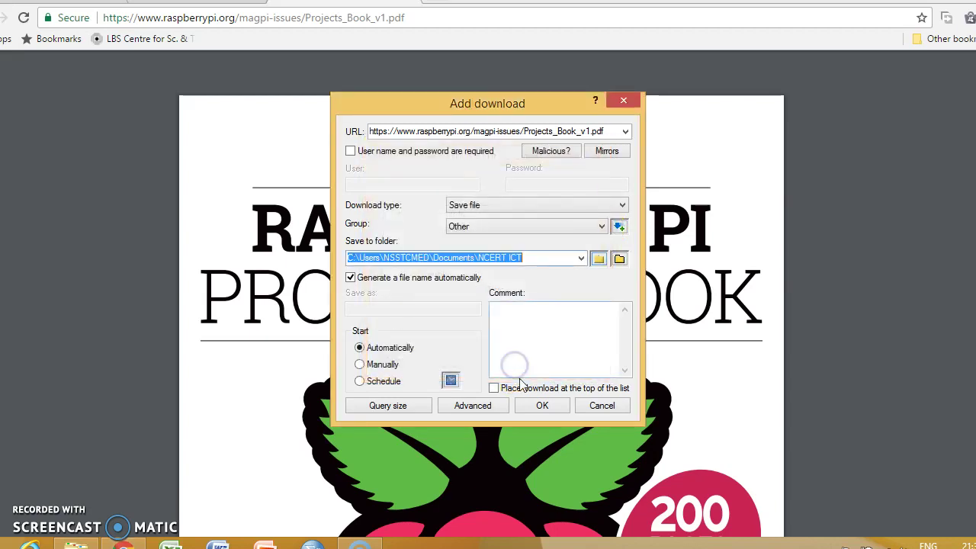
click(540, 406)
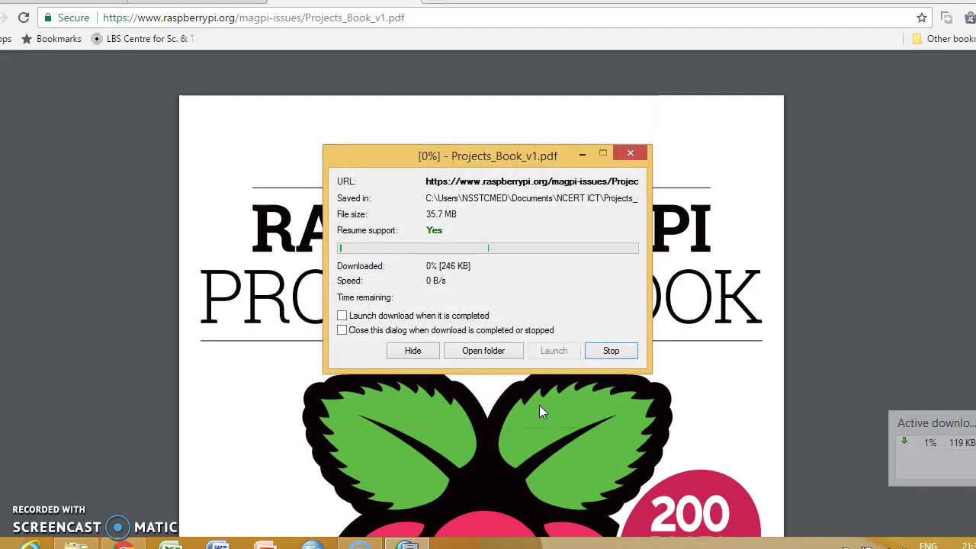
- Minimise the browser and the download progress window, and open the NCERT ICT folder under Documents in File Explorer
click(654, 290)
click(958, 27)
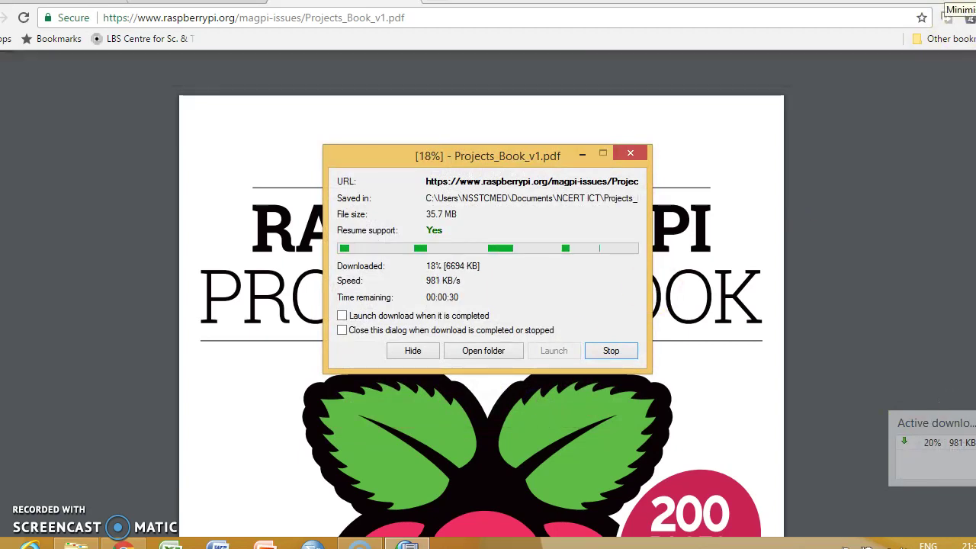
key(super+Down)
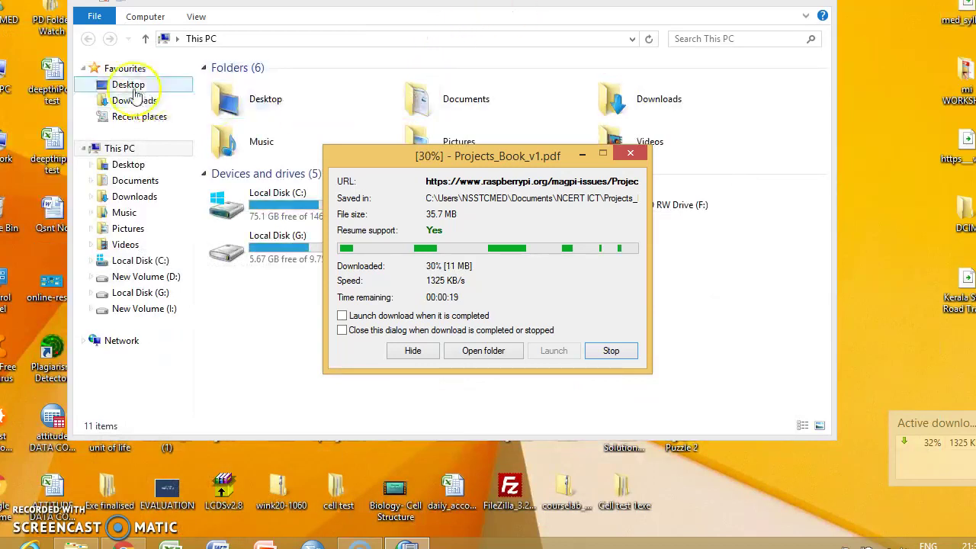
click(582, 156)
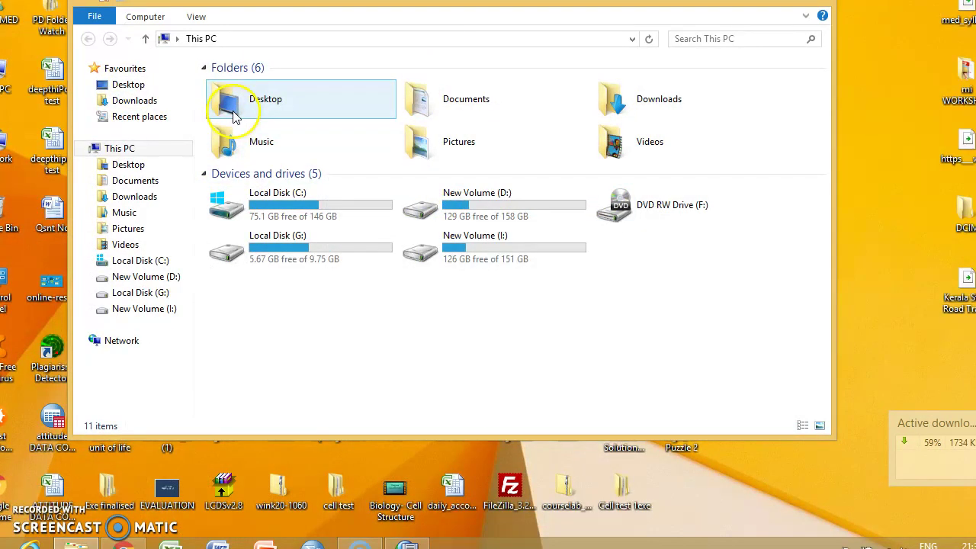
click(149, 183)
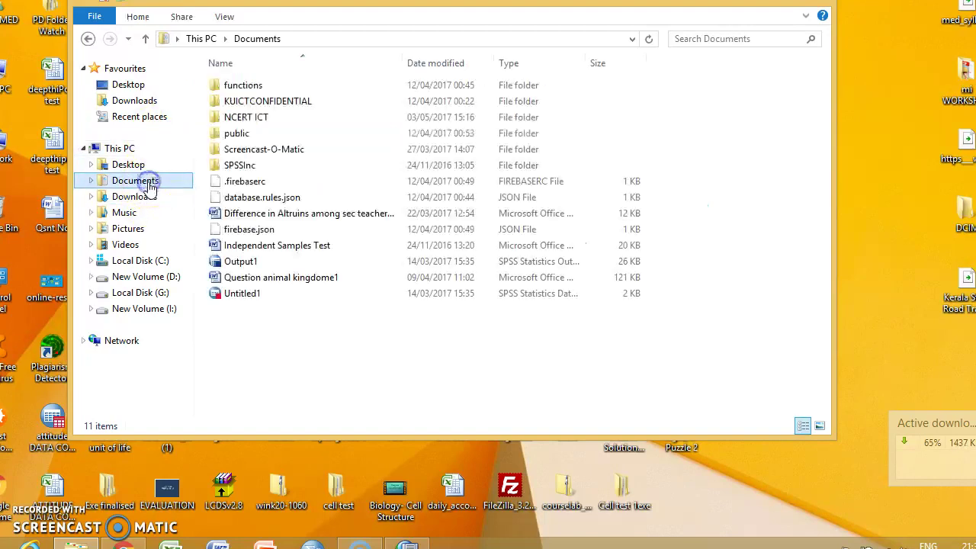
double_click(221, 117)
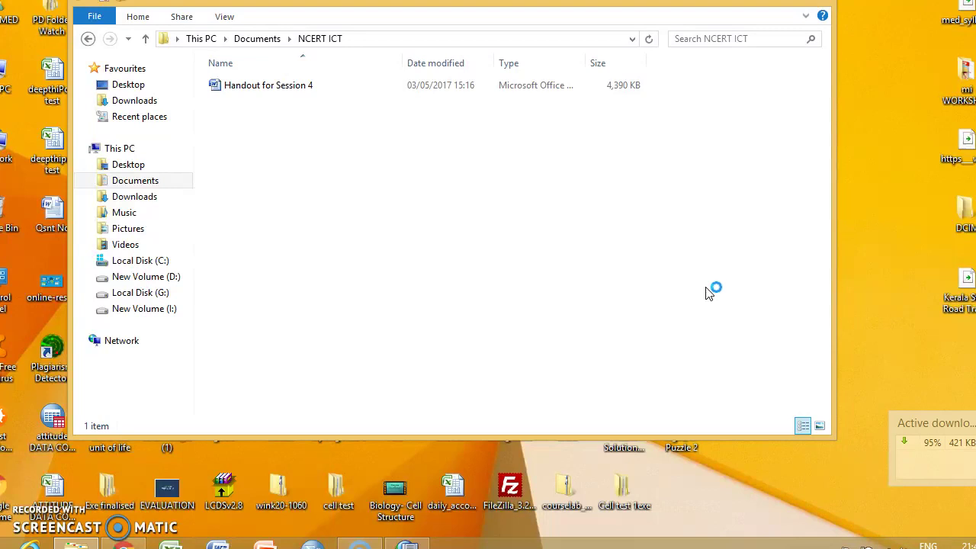
- Try to open the downloaded Projects_Book_v1 file from the NCERT ICT folder
click(36, 515)
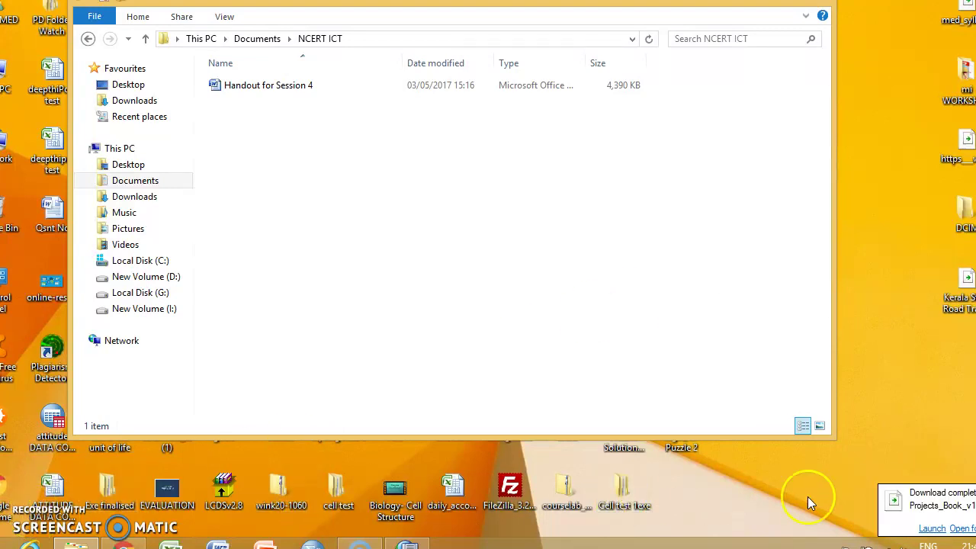
click(933, 529)
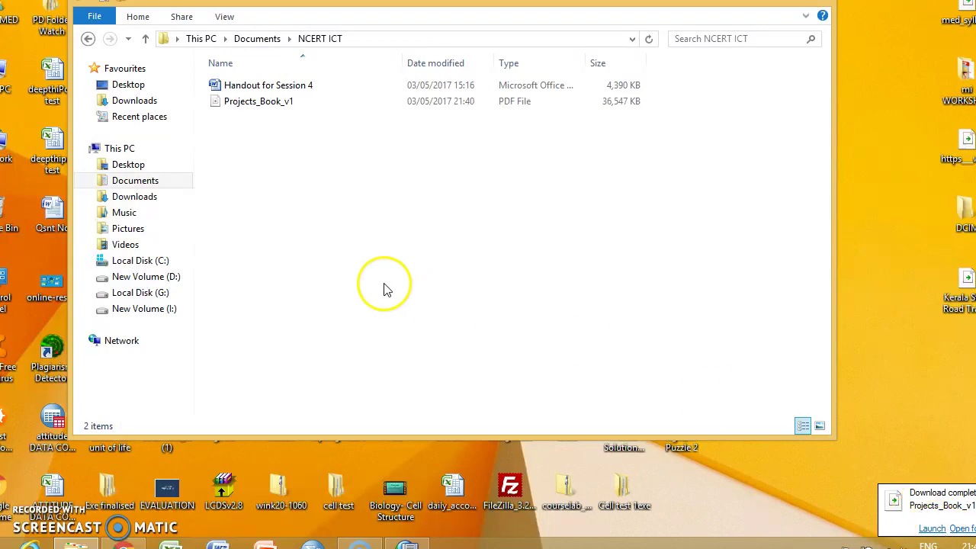
click(263, 103)
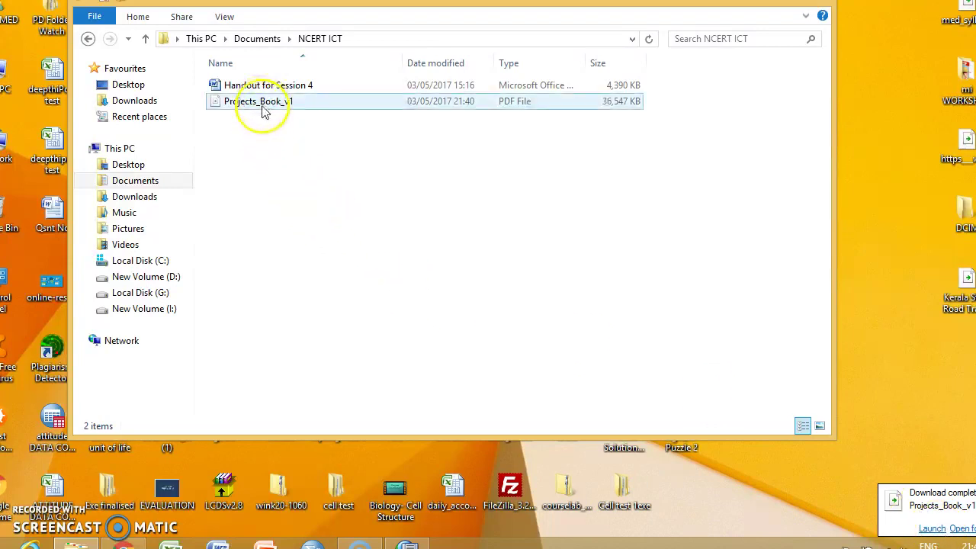
click(264, 105)
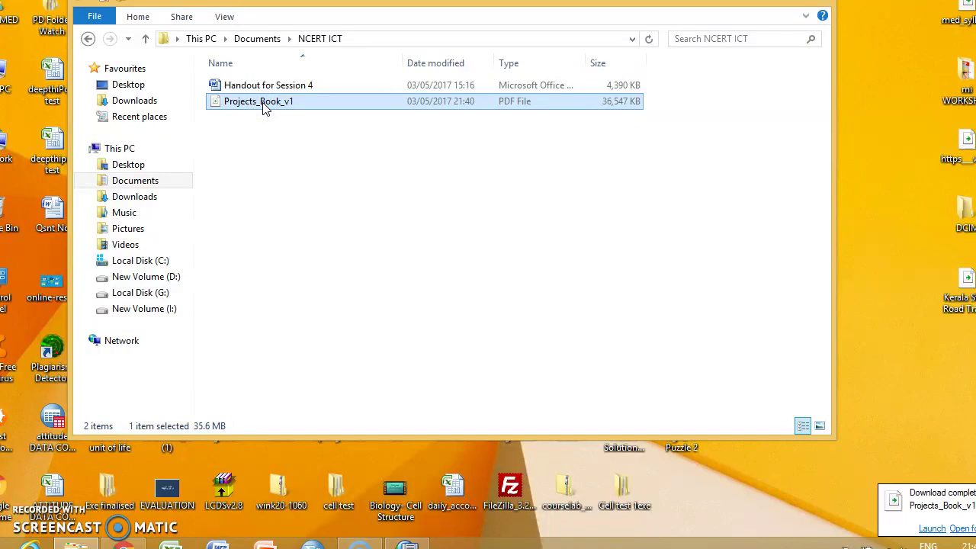
double_click(263, 105)
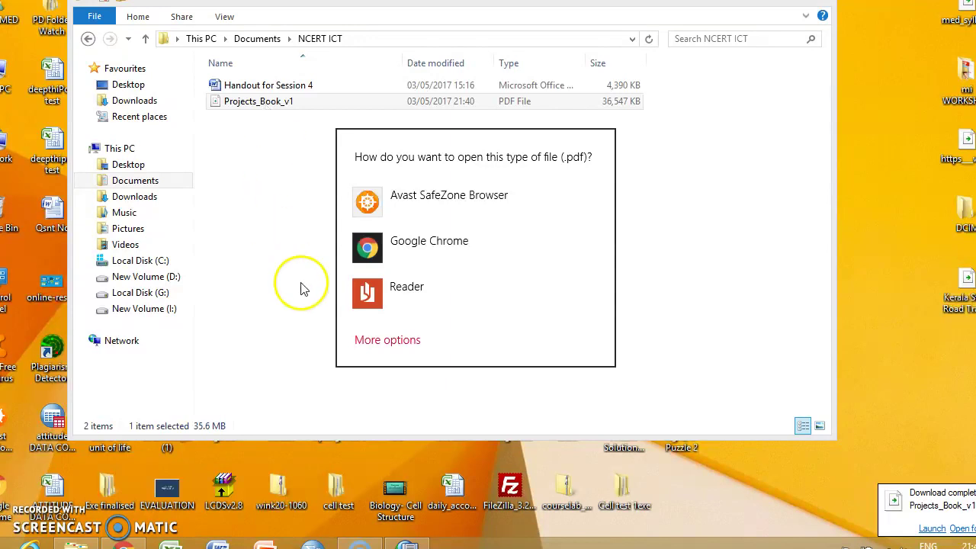
- Look for a PDF reader among the other available apps and in the Adobe folder under Program Files
click(406, 340)
scroll(448, 347, down, 2)
scroll(449, 347, down, 6)
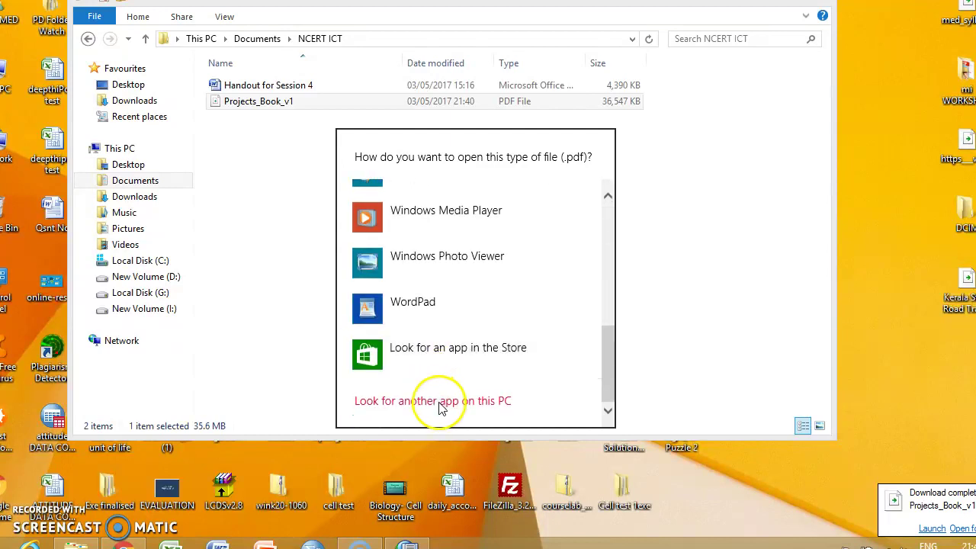
click(435, 401)
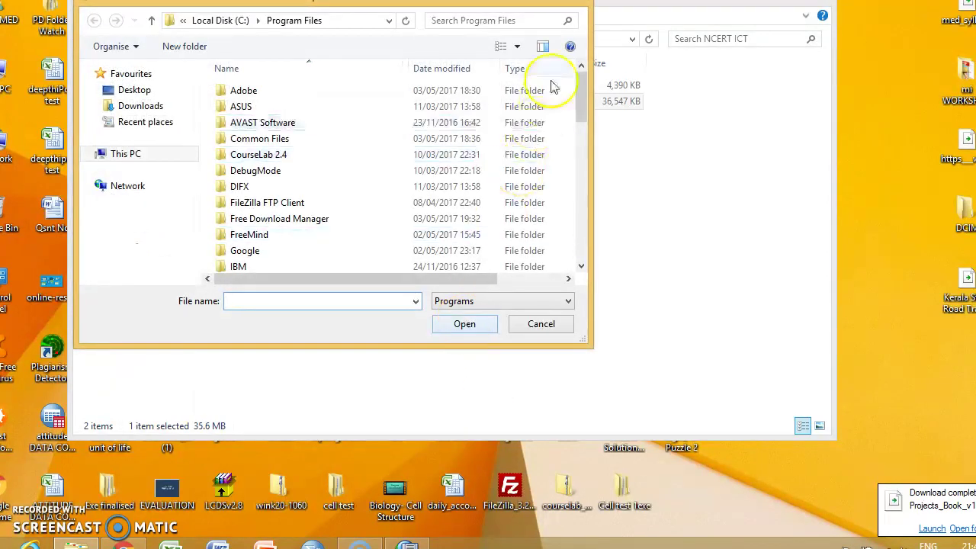
drag(579, 87, 576, 65)
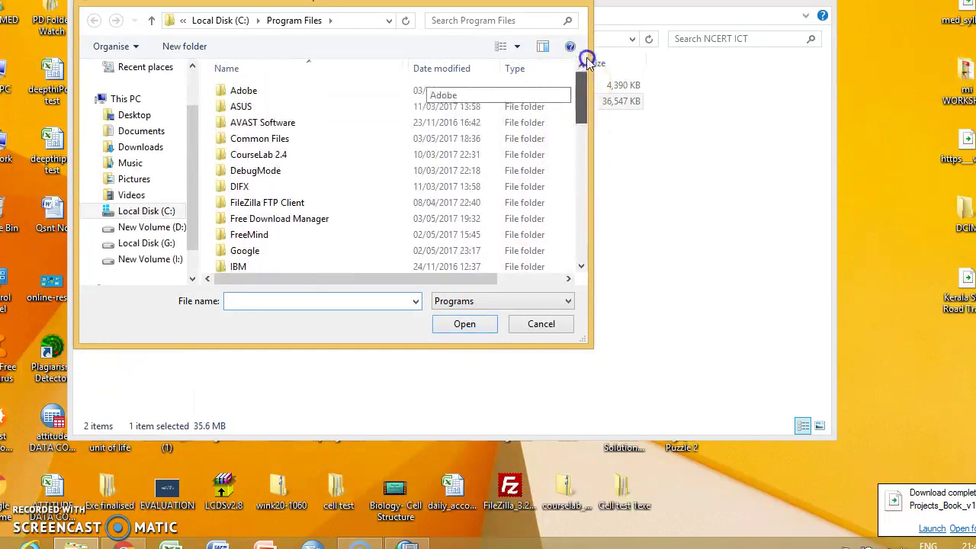
click(275, 91)
double_click(276, 91)
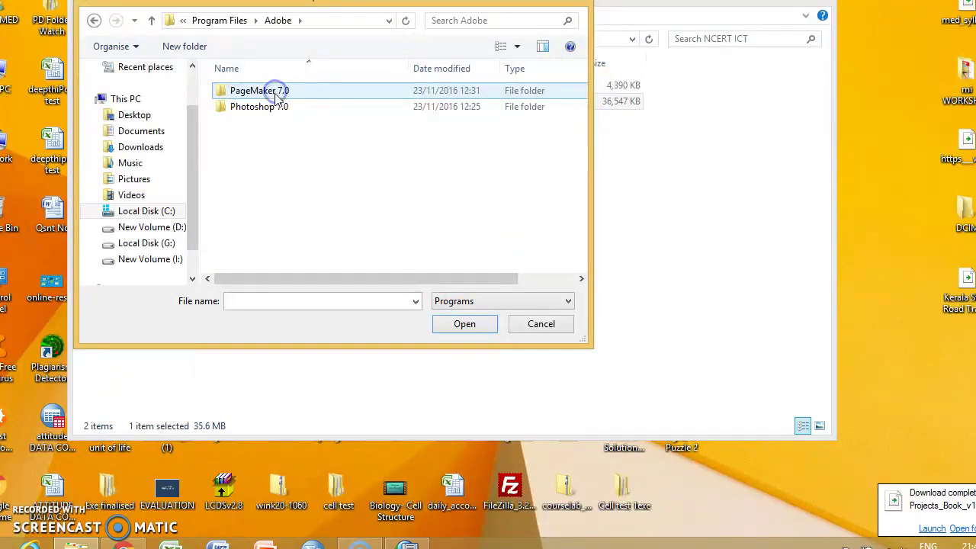
click(542, 324)
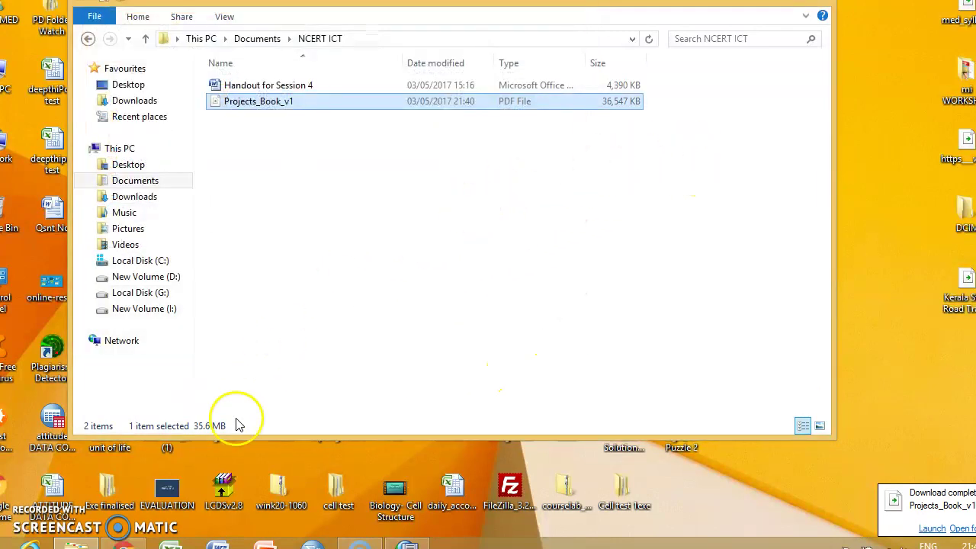
- Switch to Chrome, search Google for adobe reader 11, and open the Softonic Adobe Reader download result
click(141, 541)
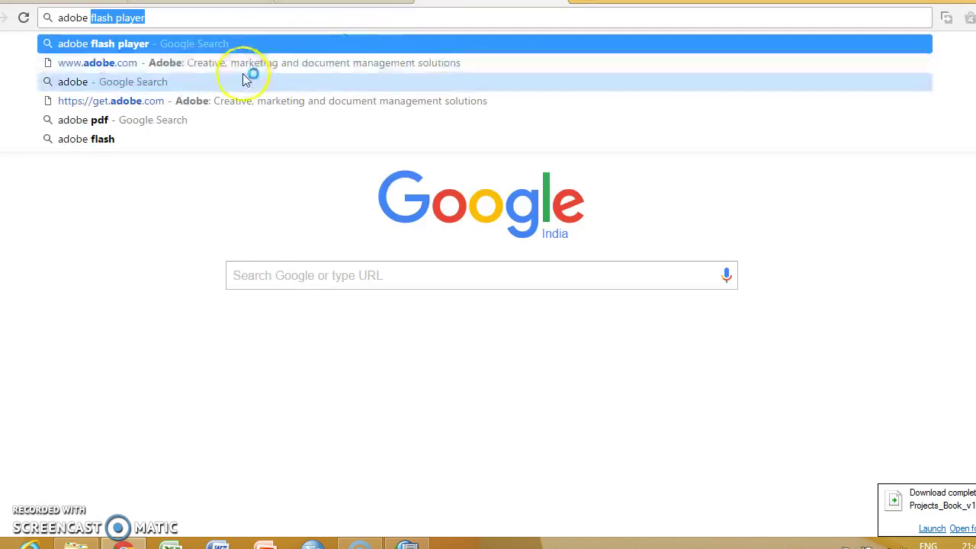
text(reader)
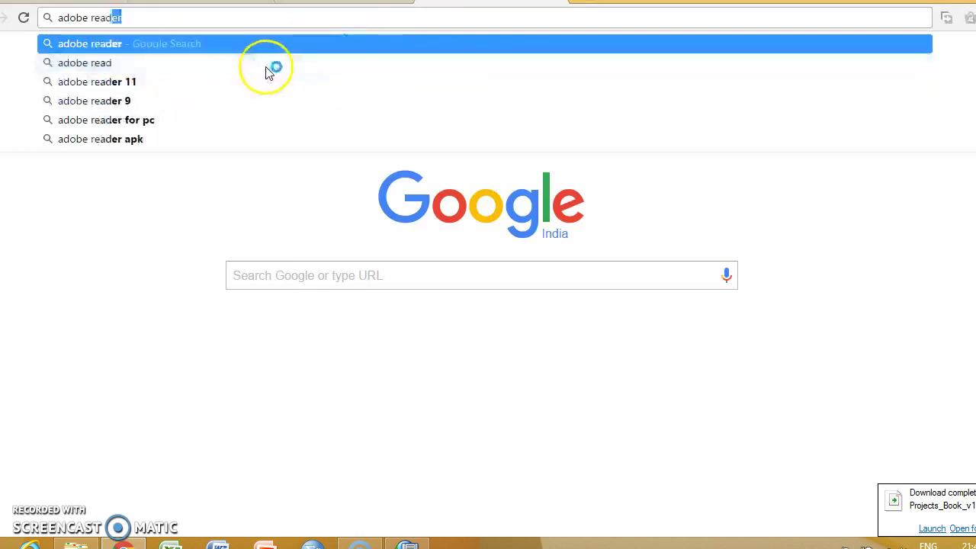
click(157, 66)
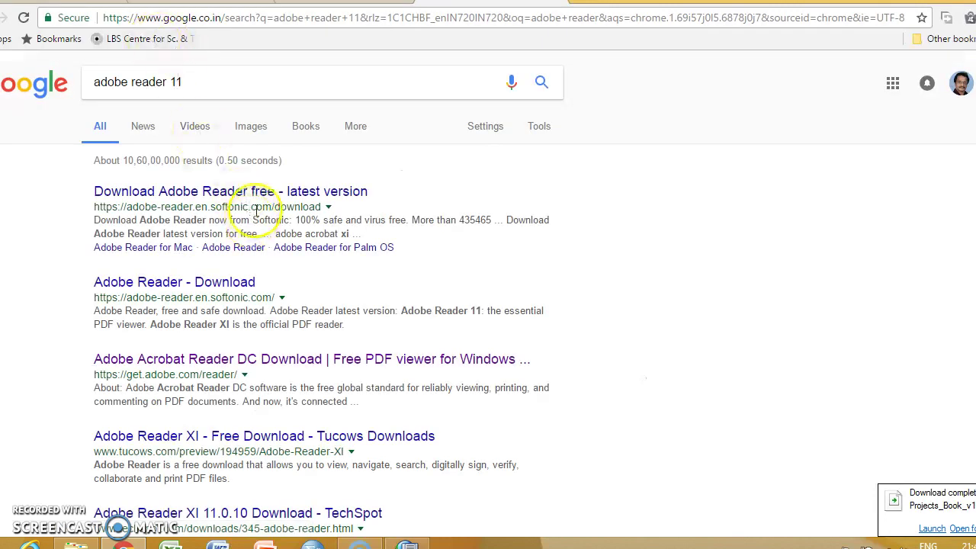
click(257, 196)
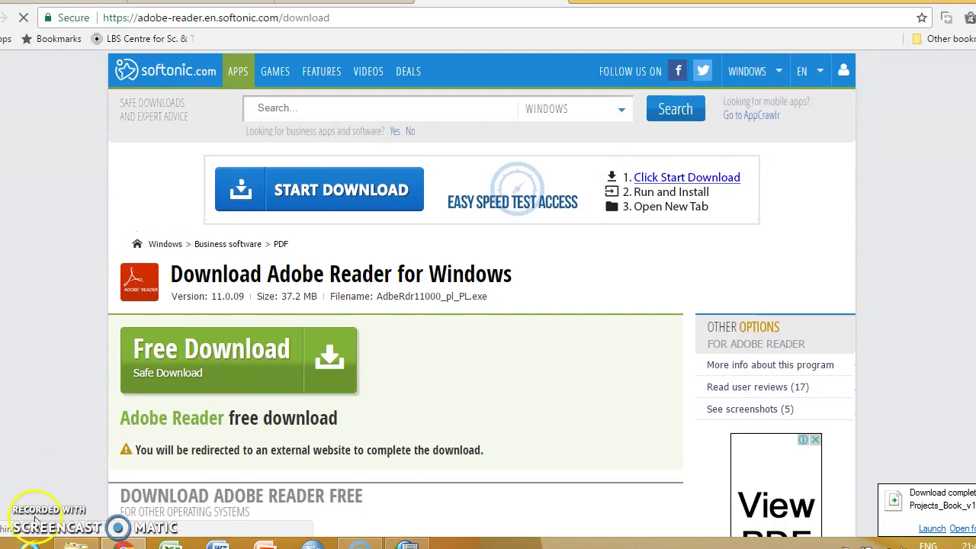
- Follow Softonic's free download of Adobe Reader for Windows through to Adobe's Acrobat Reader DC download page
click(170, 349)
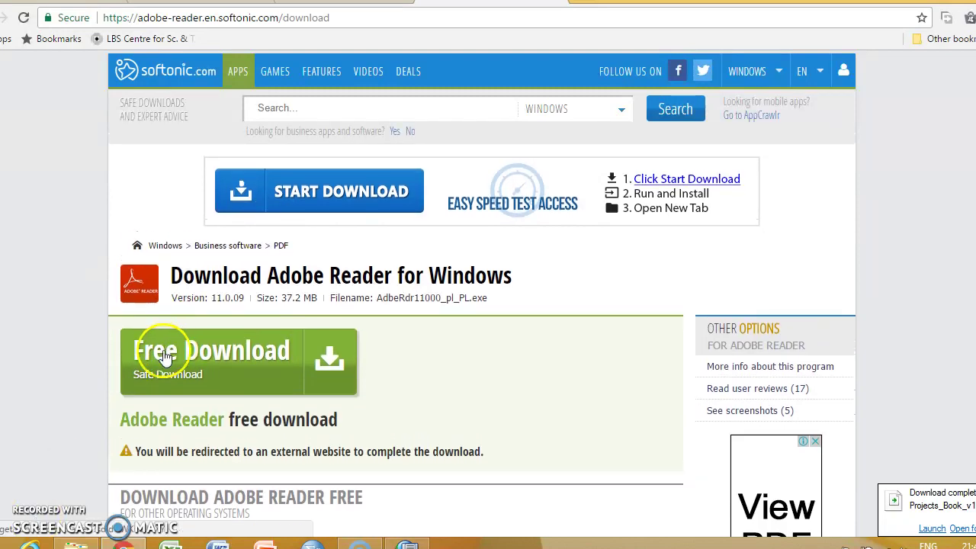
click(493, 189)
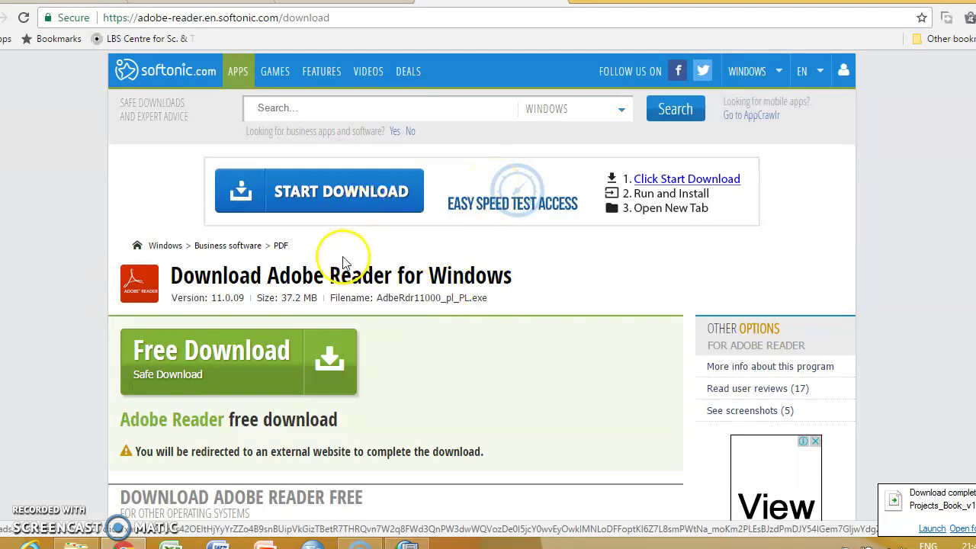
scroll(233, 355, down, 2)
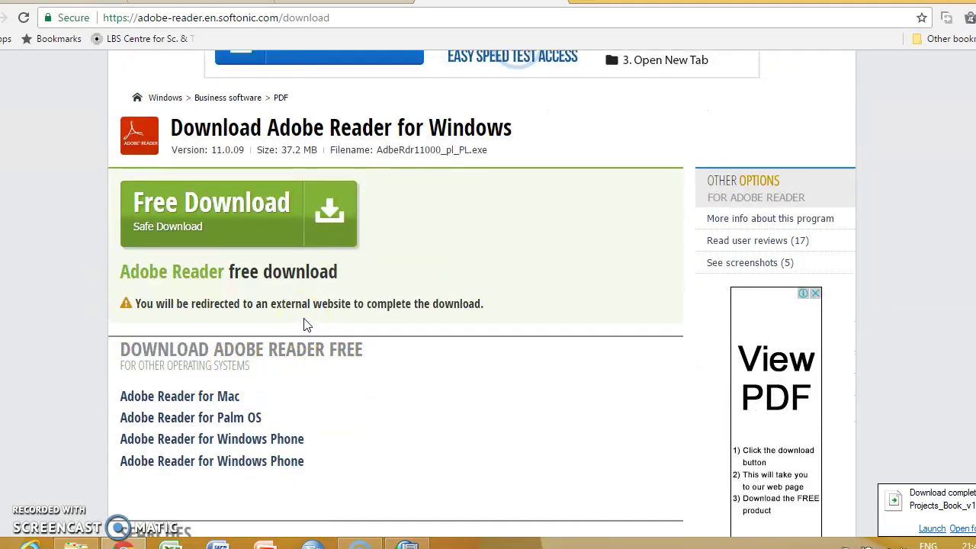
scroll(303, 324, up, 2)
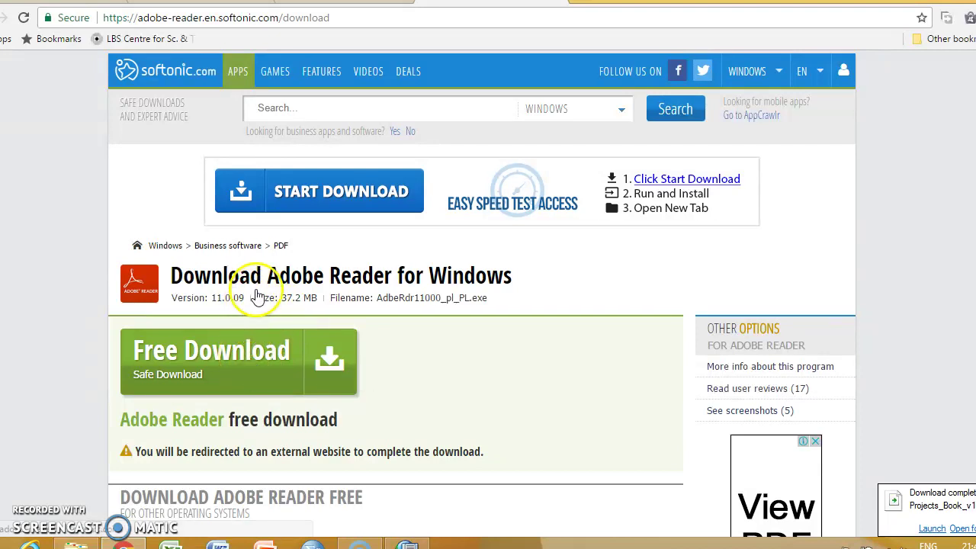
click(325, 284)
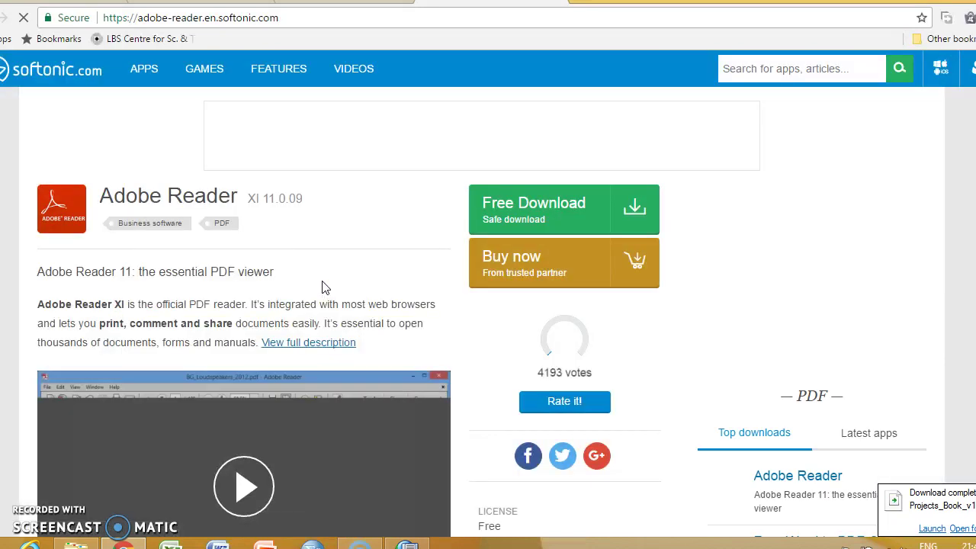
click(312, 282)
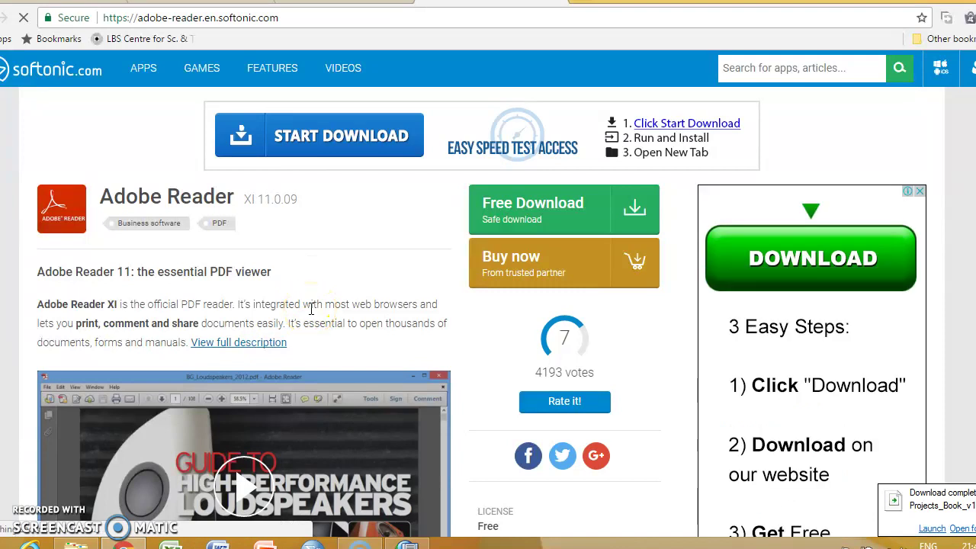
scroll(311, 309, down, 1)
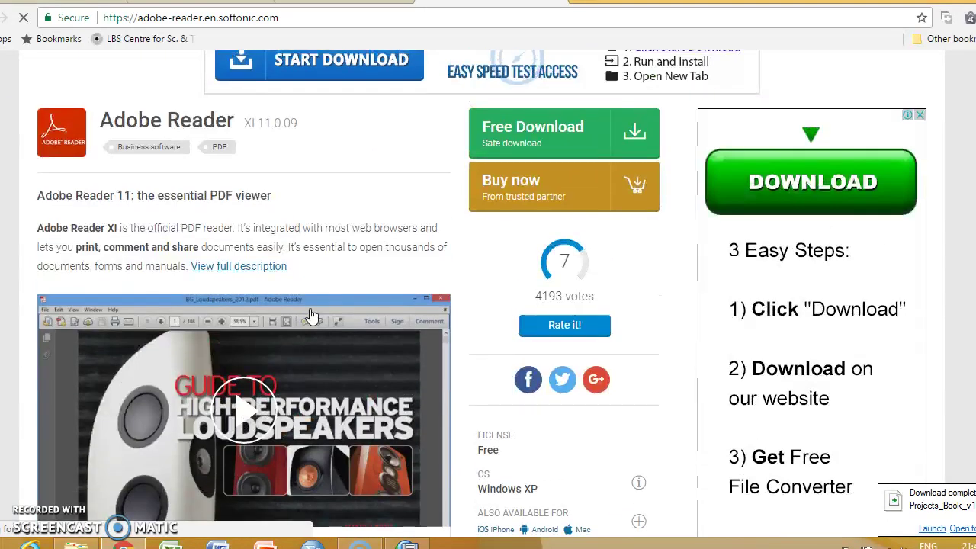
scroll(311, 315, up, 1)
click(261, 253)
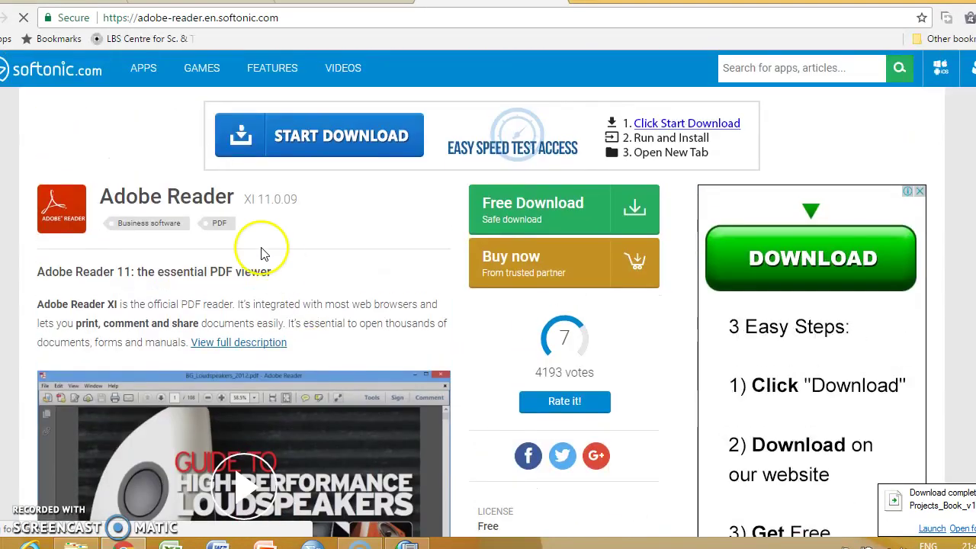
click(577, 204)
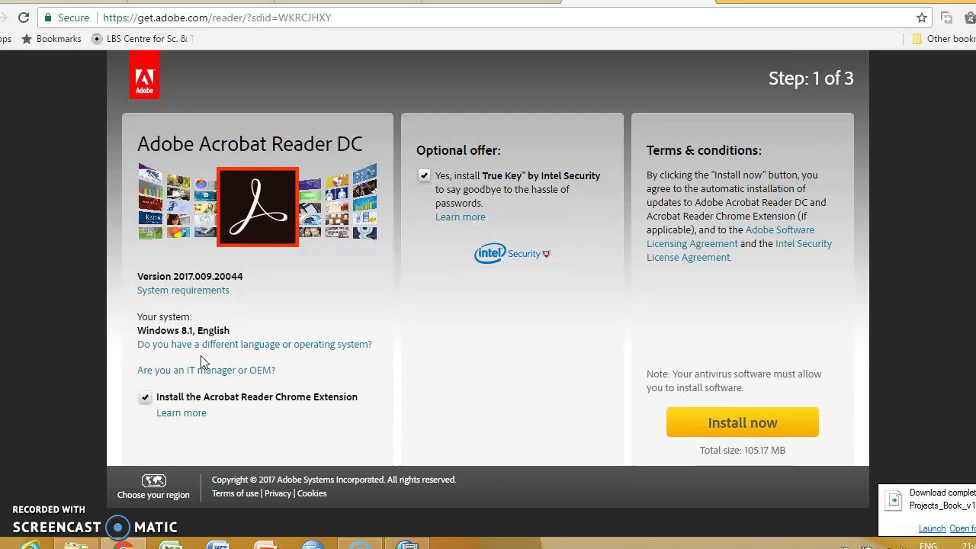
- Decline the optional True Key by Intel Security offer and start the Adobe Acrobat Reader DC installation
click(208, 333)
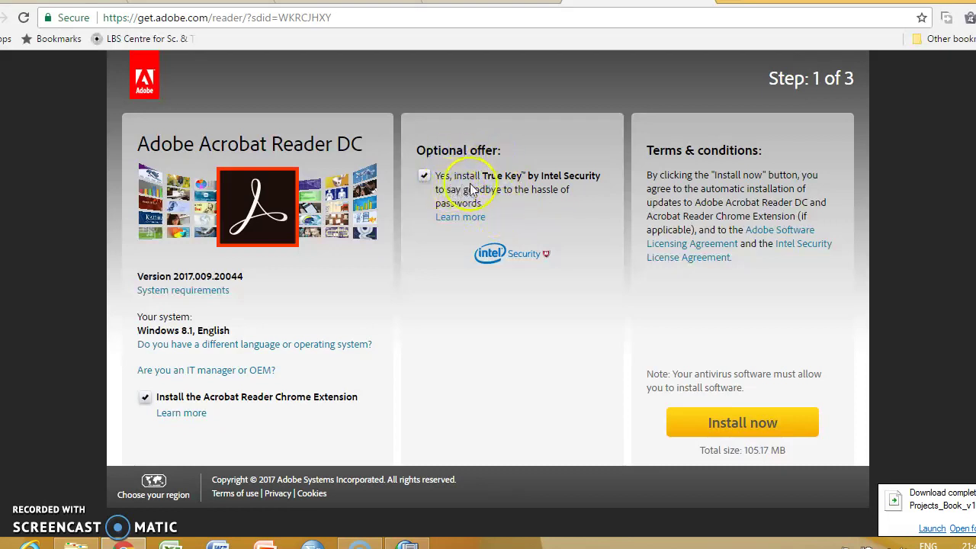
click(423, 176)
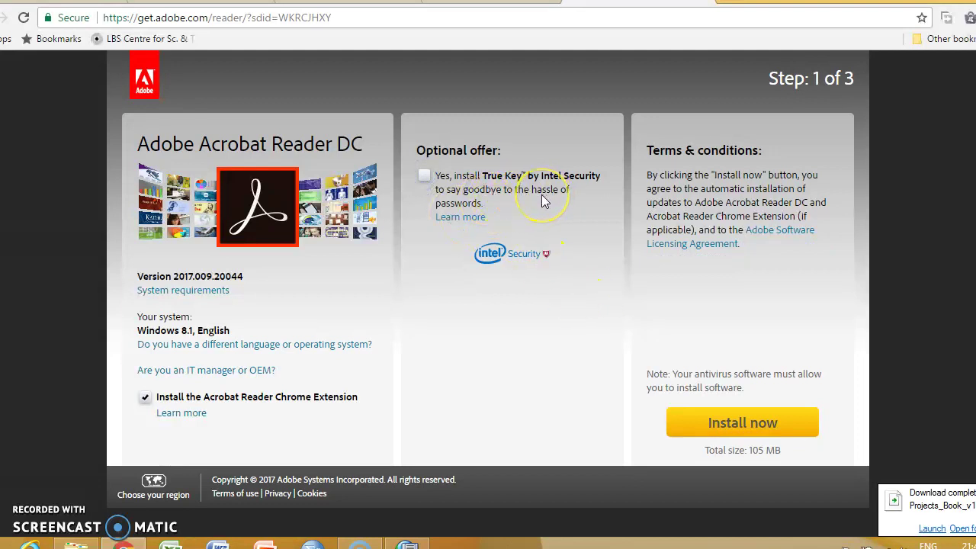
click(423, 177)
click(424, 176)
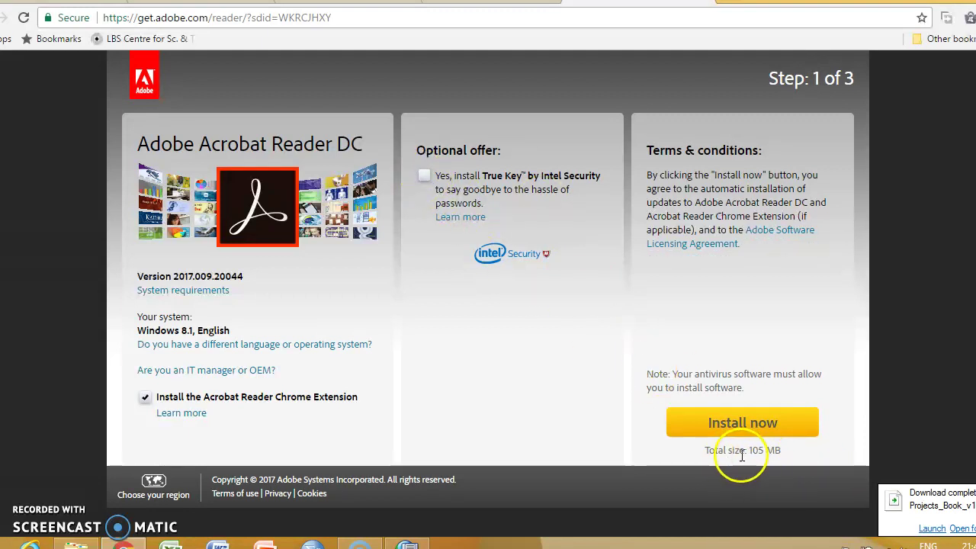
click(749, 428)
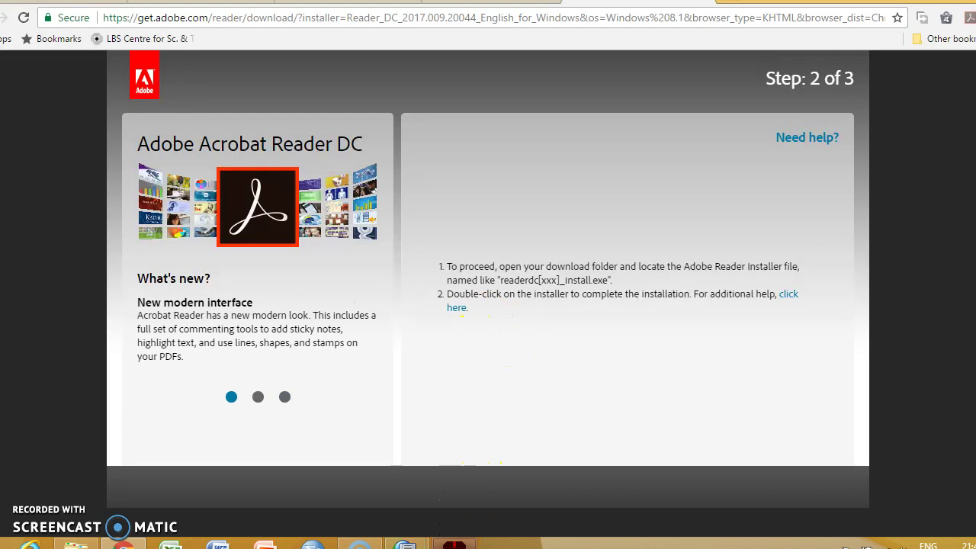
- Finish the Acrobat Reader DC installer with the launch option enabled, and minimise the installer's download progress window
mouse_move(453, 544)
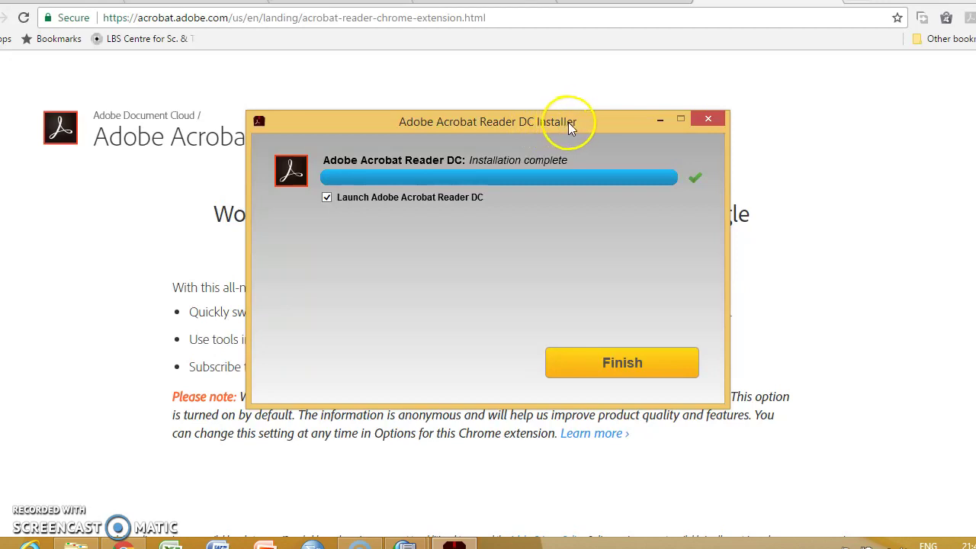
click(606, 364)
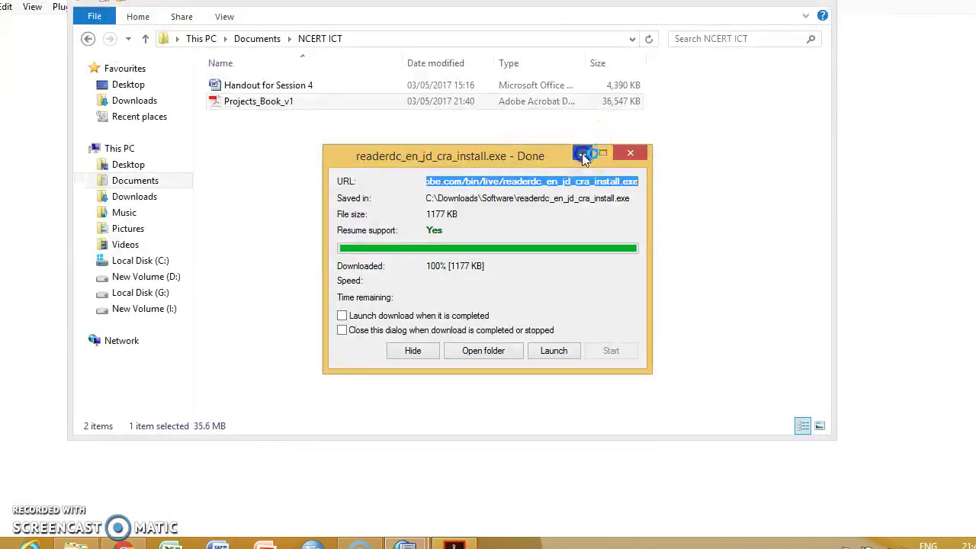
click(581, 155)
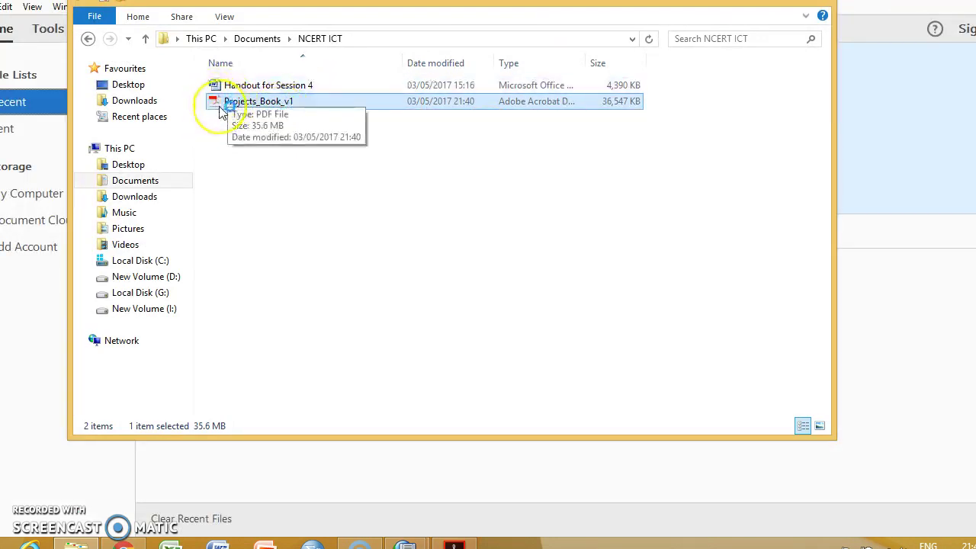
- Open Projects_Book_v1 from the NCERT ICT folder in Acrobat Reader DC, then go through and close the welcome tour
click(228, 109)
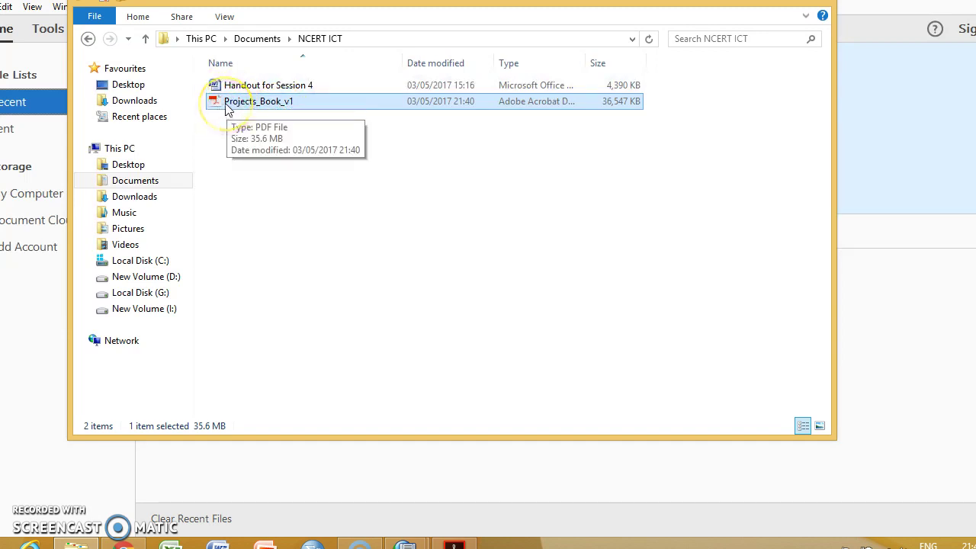
double_click(227, 109)
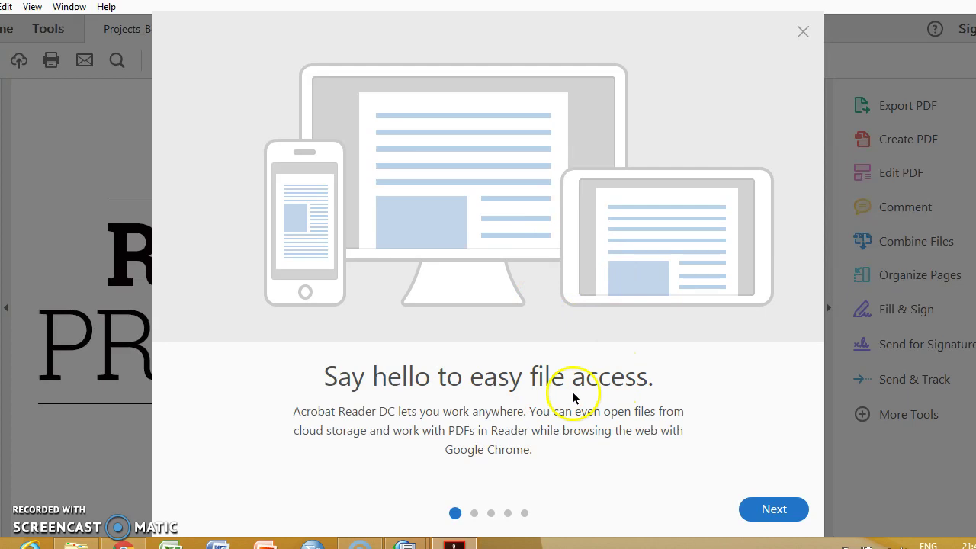
click(772, 511)
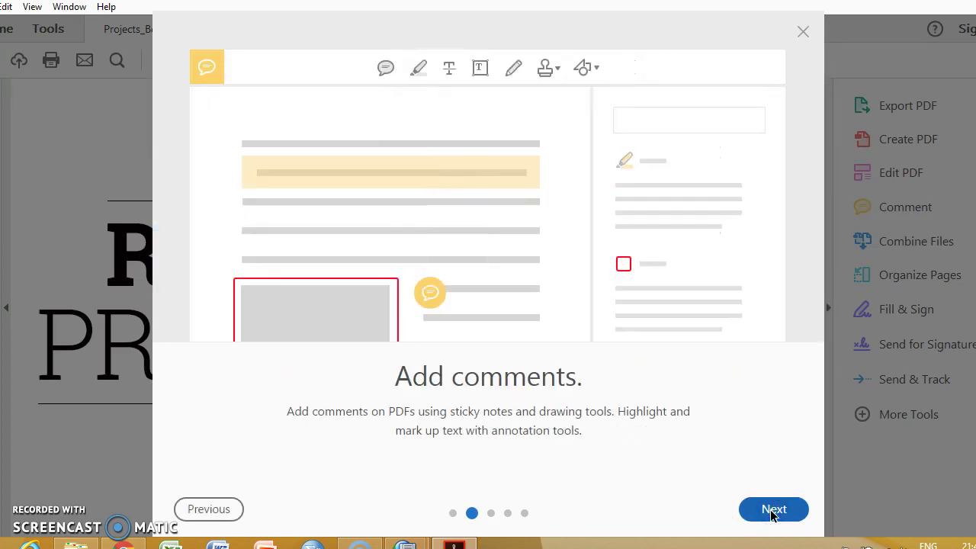
click(772, 509)
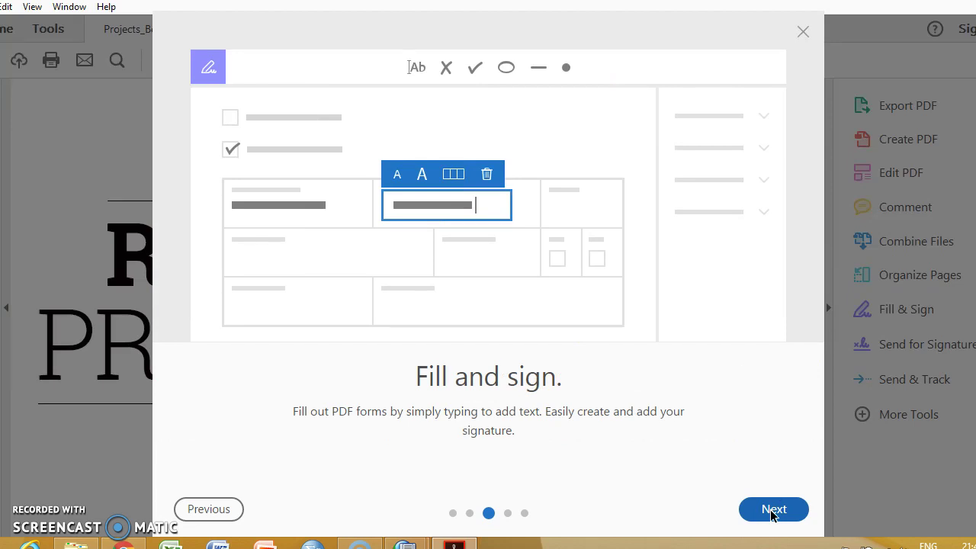
click(772, 510)
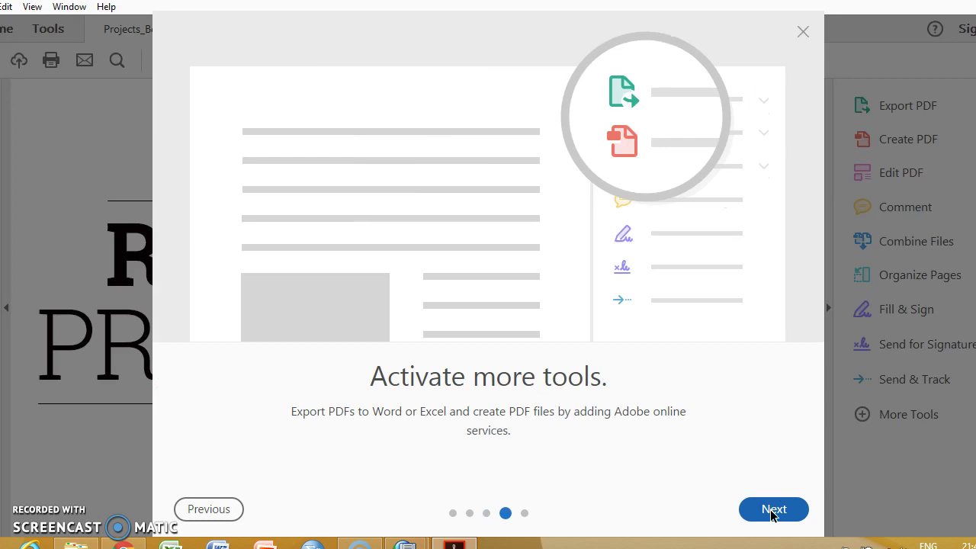
click(772, 512)
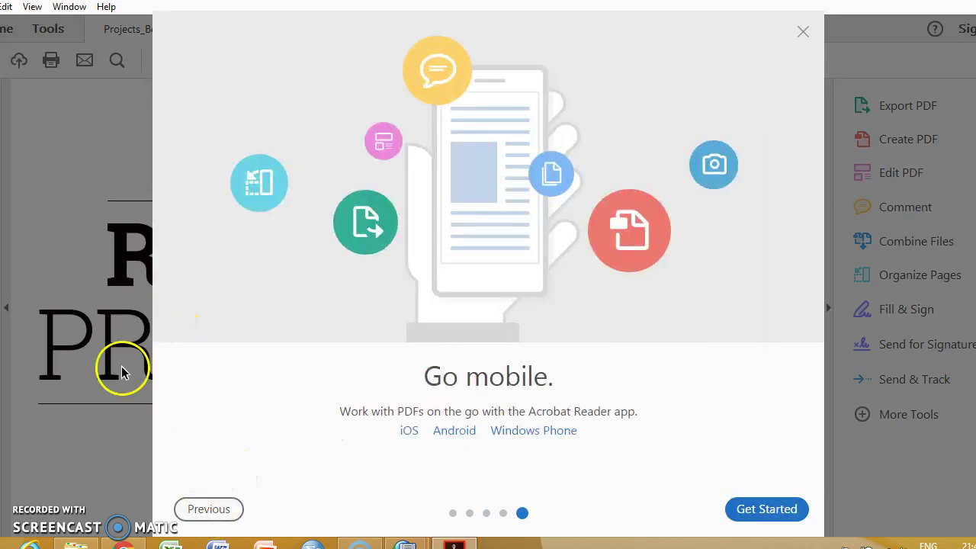
click(803, 32)
- Look through the Projects Book PDF from the cover to the Raspberry Pi 2 ingredients on page 7, and close Acrobat Reader
scroll(594, 174, down, 5)
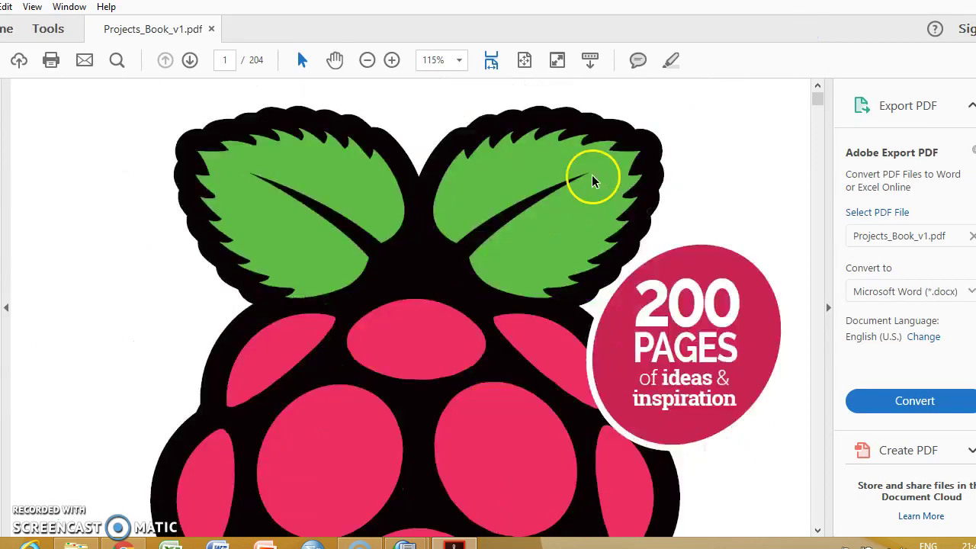
scroll(593, 181, down, 15)
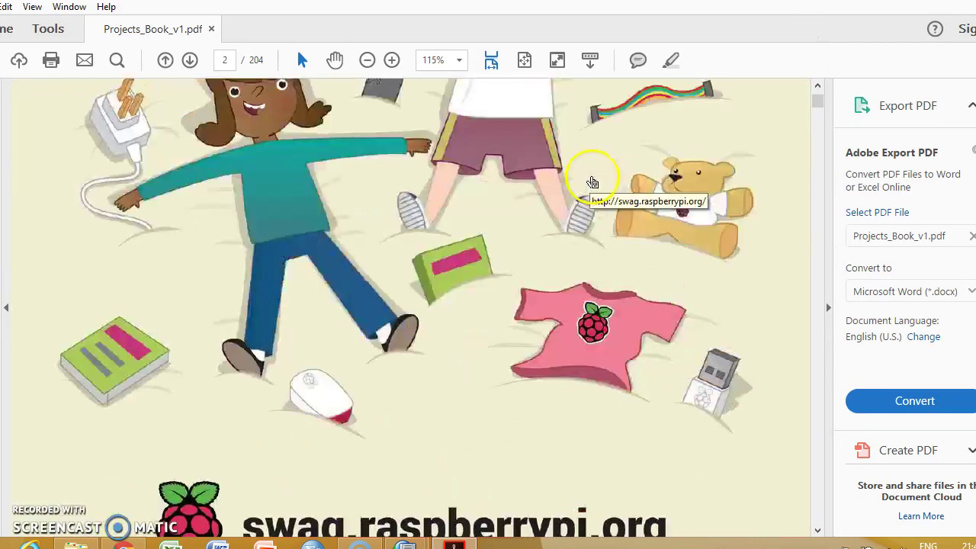
scroll(592, 183, down, 15)
scroll(593, 169, up, 5)
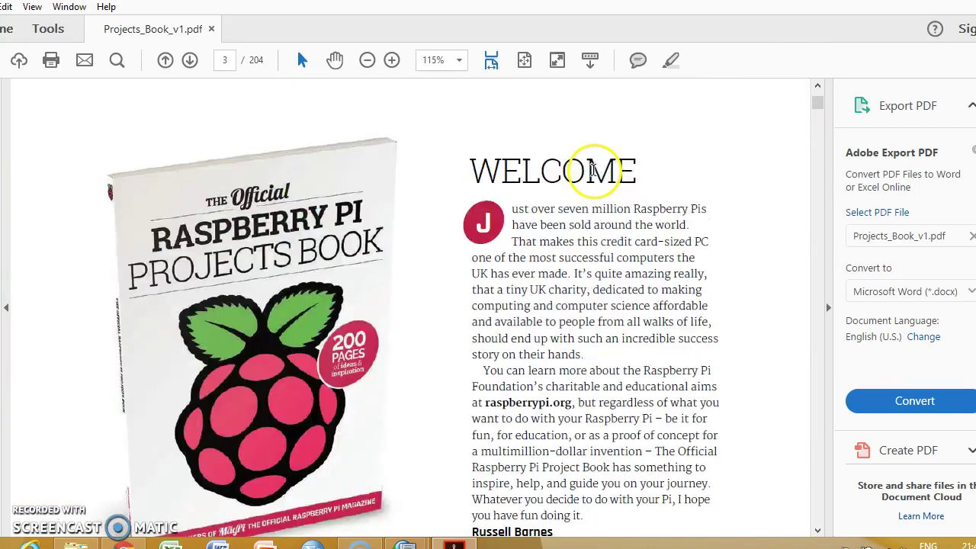
scroll(593, 169, down, 15)
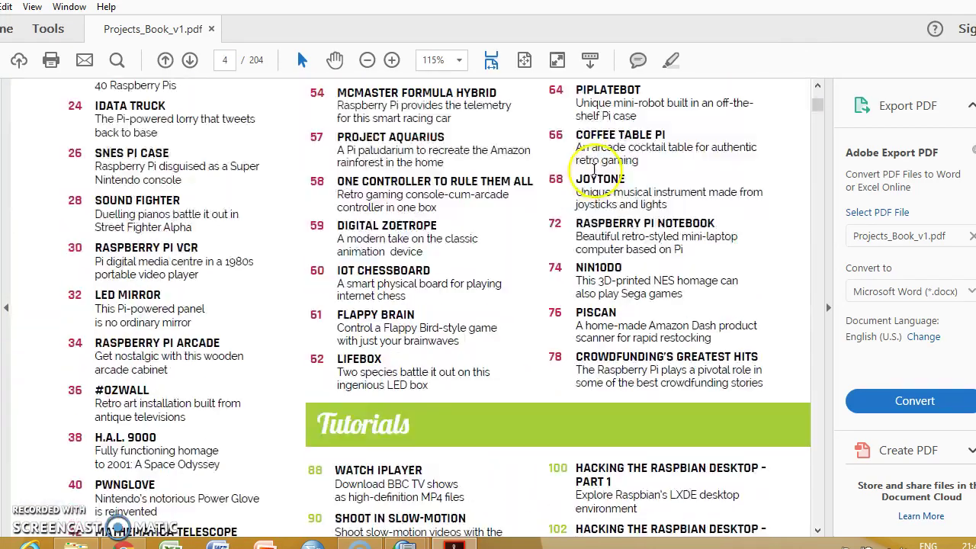
scroll(594, 169, down, 12)
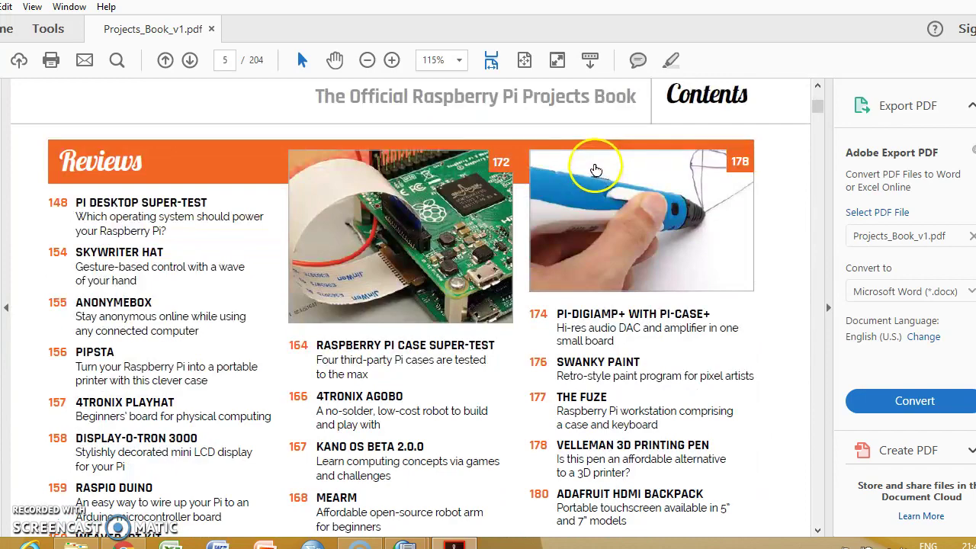
scroll(596, 169, down, 20)
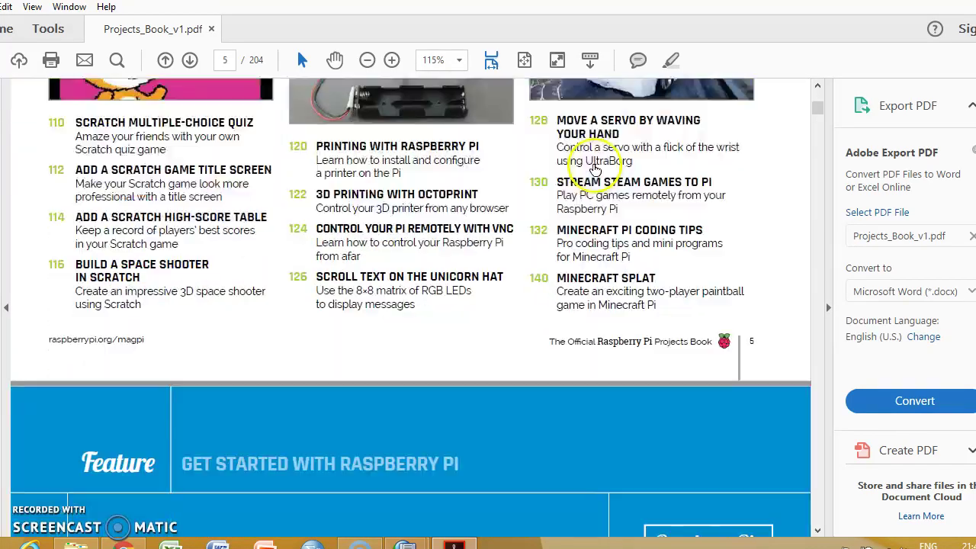
scroll(596, 169, down, 20)
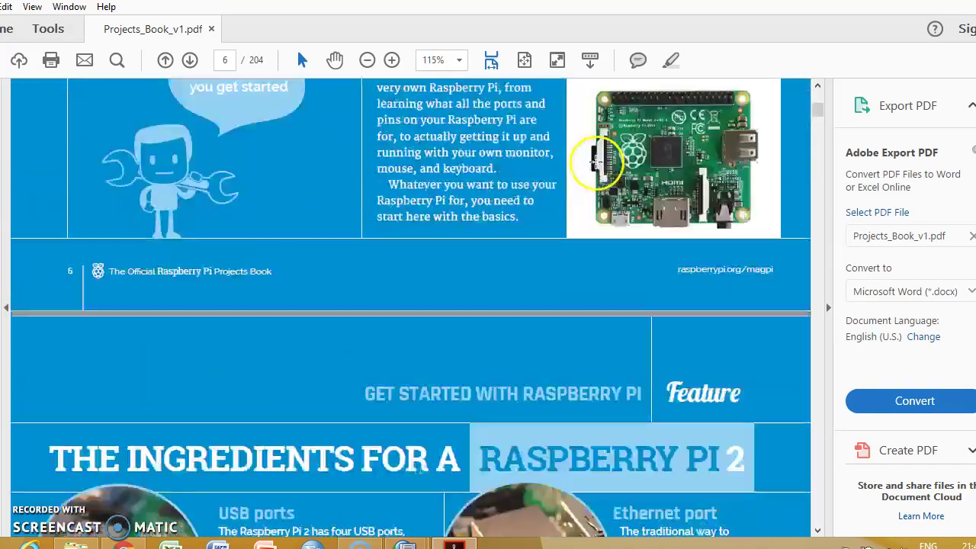
scroll(596, 162, down, 8)
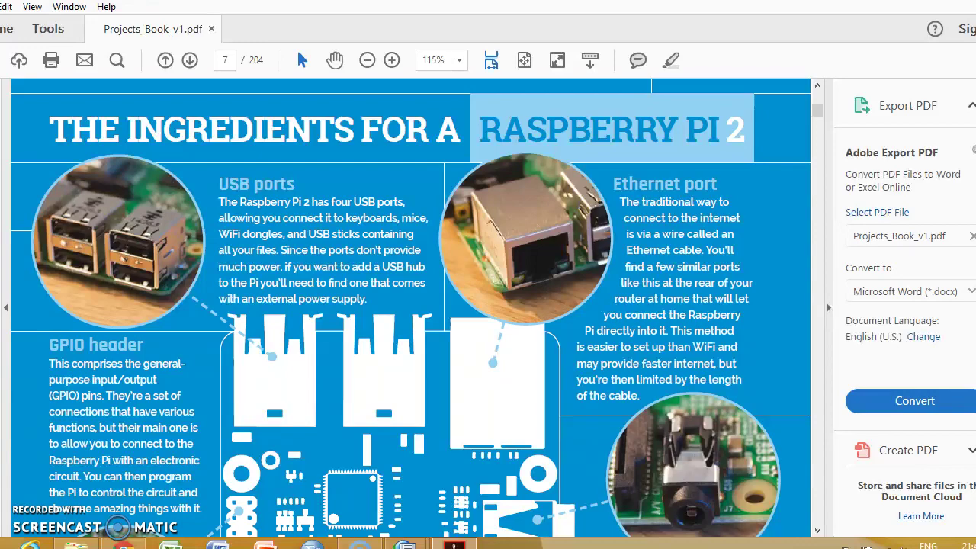
key(alt+F4)
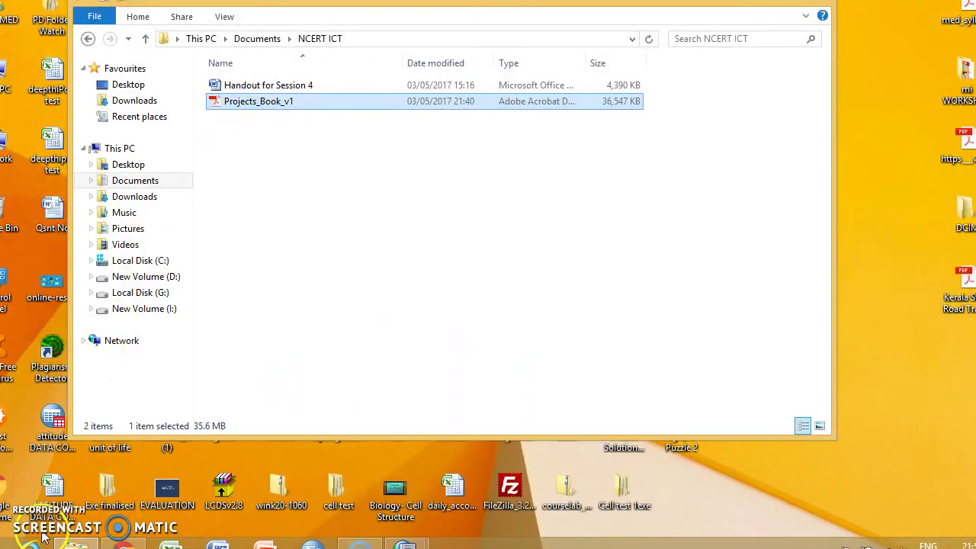